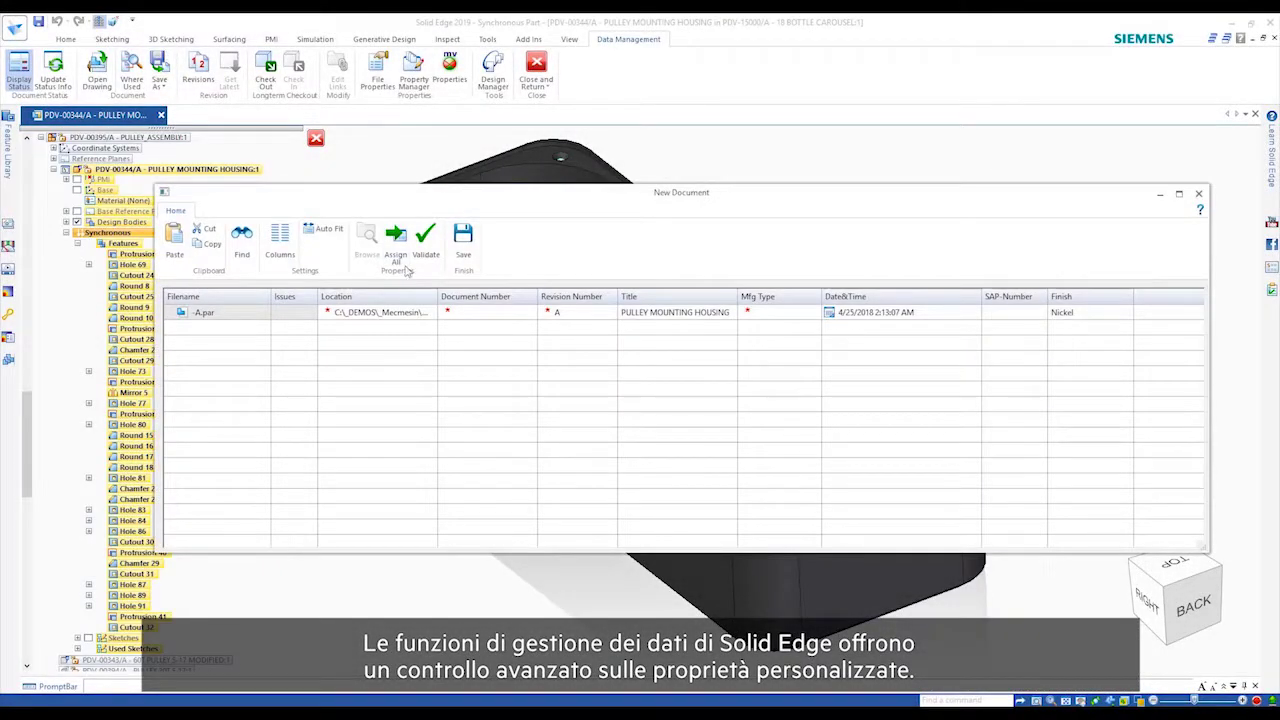
Step: Assign document number PDV-15010, validate, and set Mfg Type to Machined
left_click(396, 248)
left_click(426, 245)
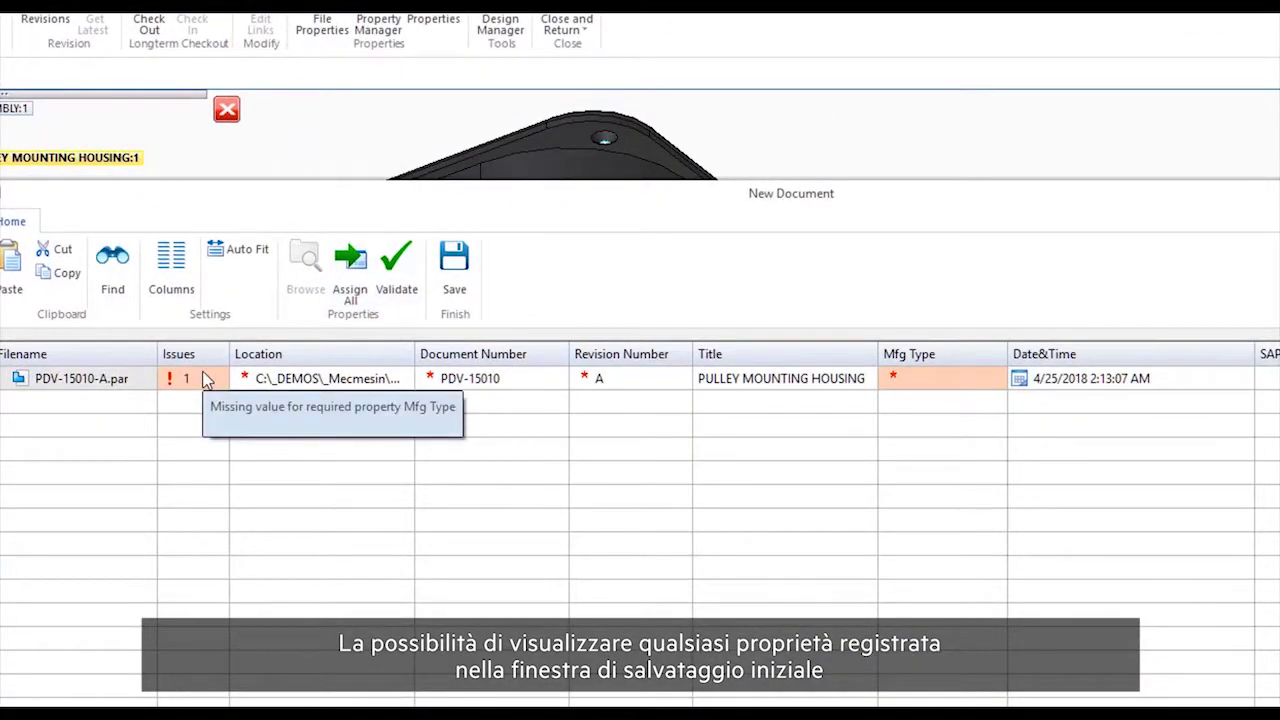
left_click(975, 380)
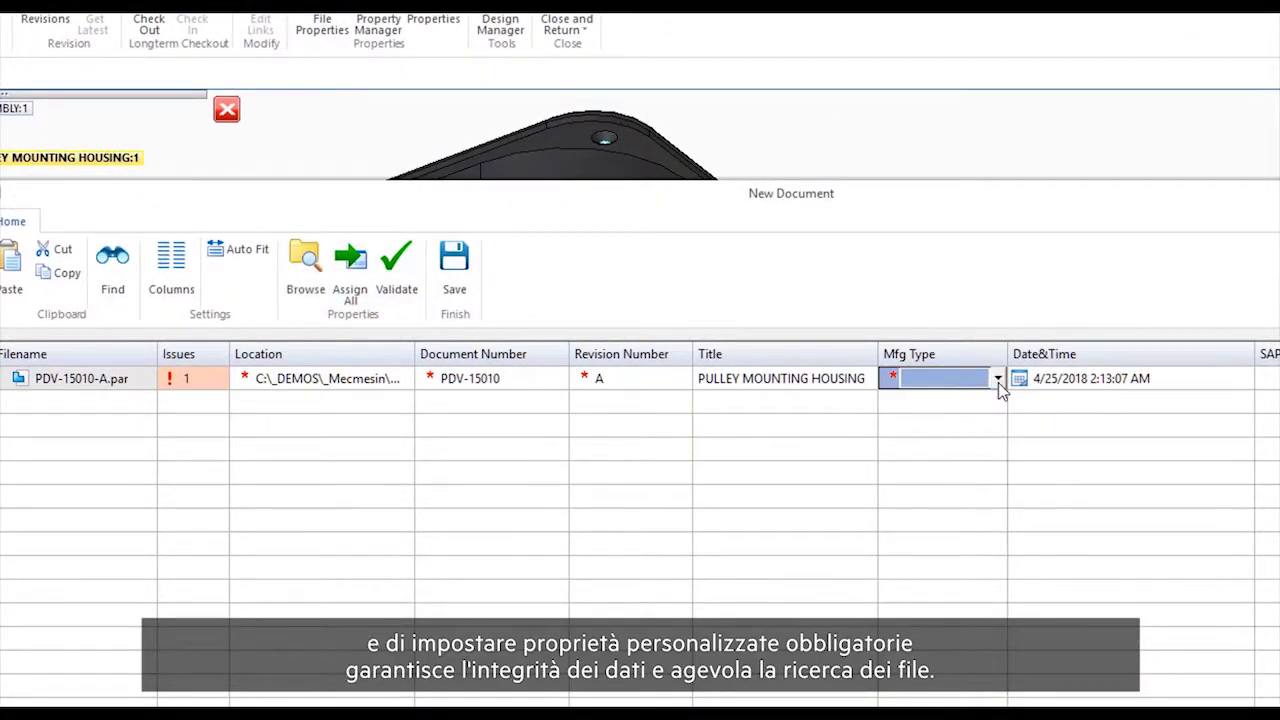
left_click(998, 382)
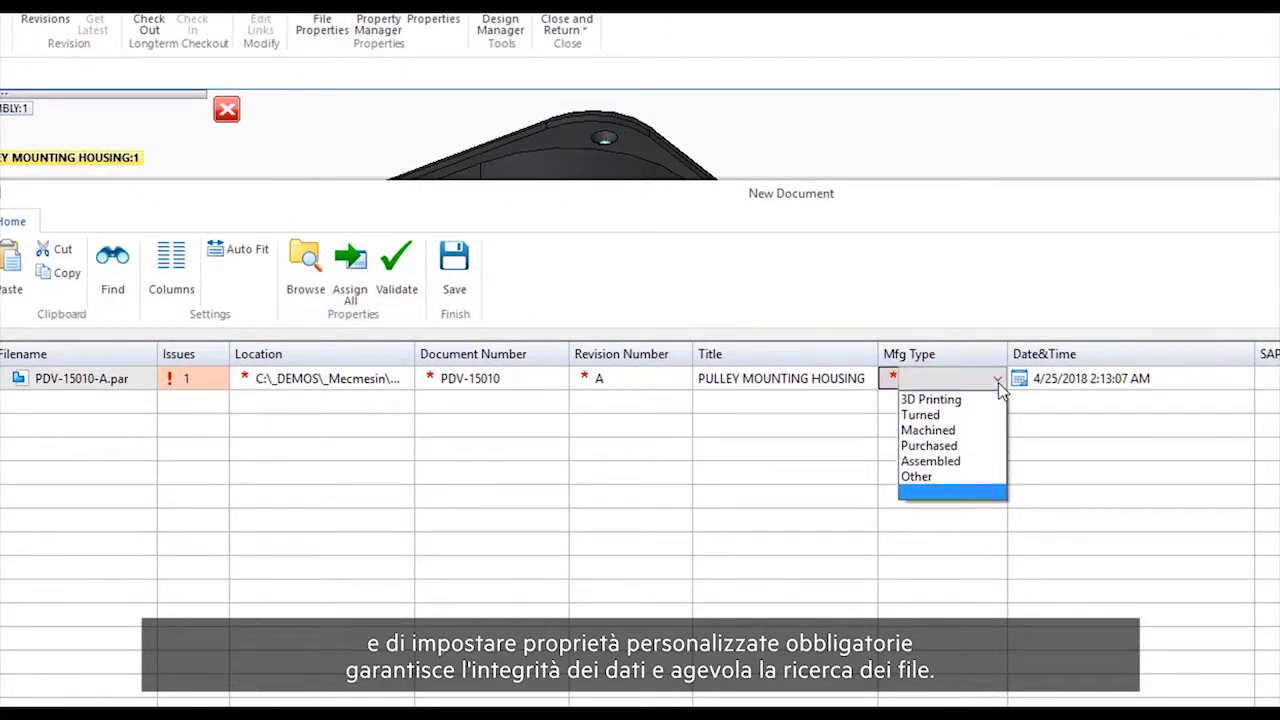
left_click(972, 434)
Step: Set Date&Time to 4/26/2018 and revalidate to clear the issue
left_click(1125, 375)
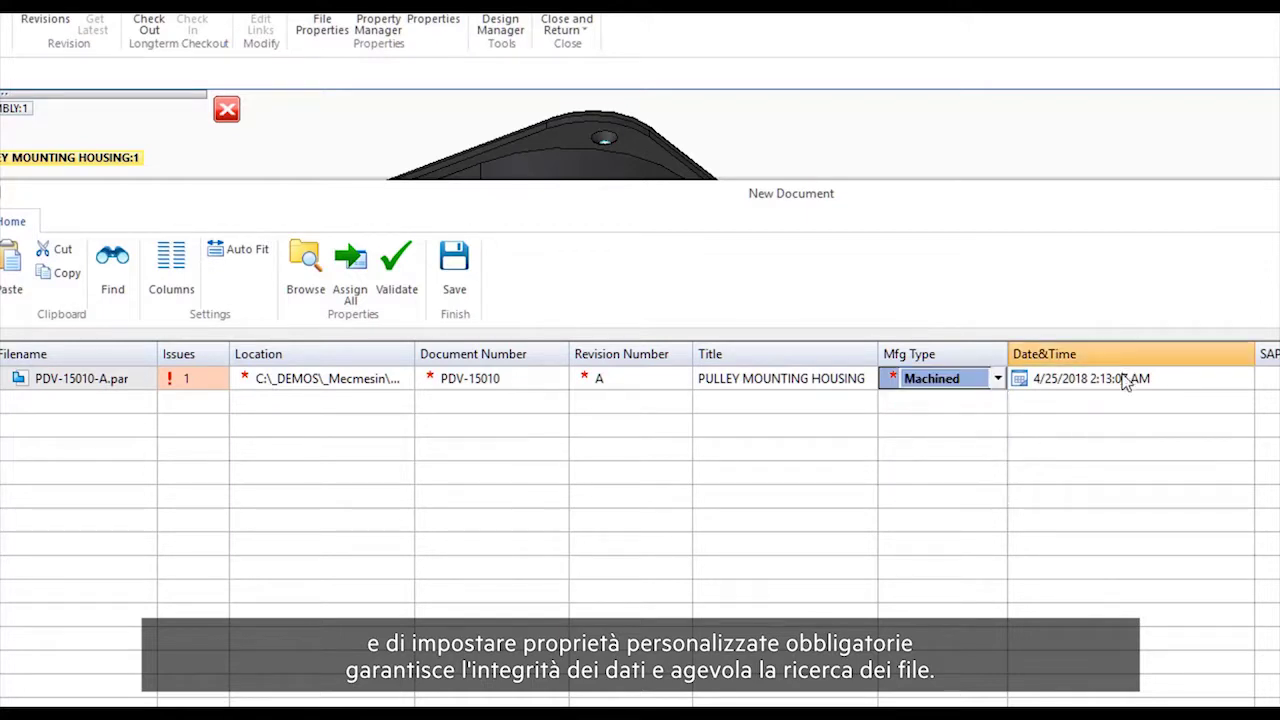
left_click(1245, 387)
left_click(1243, 385)
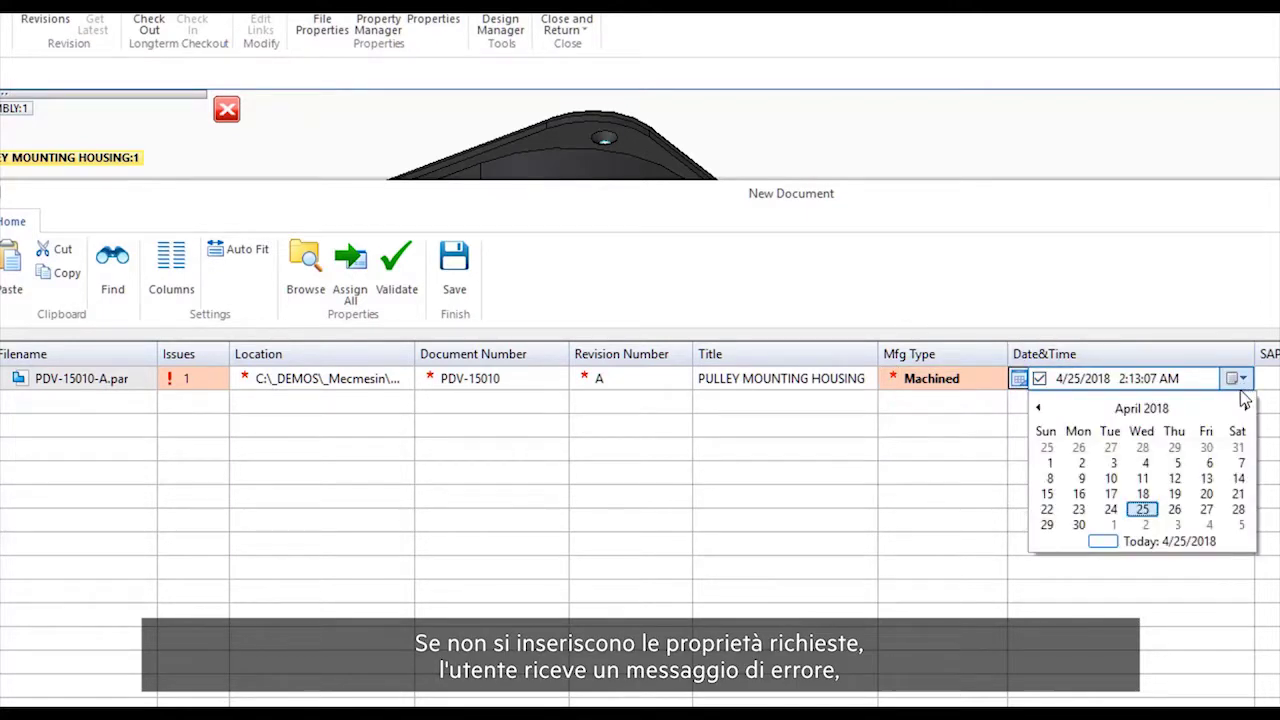
left_click(1167, 509)
left_click(1121, 382)
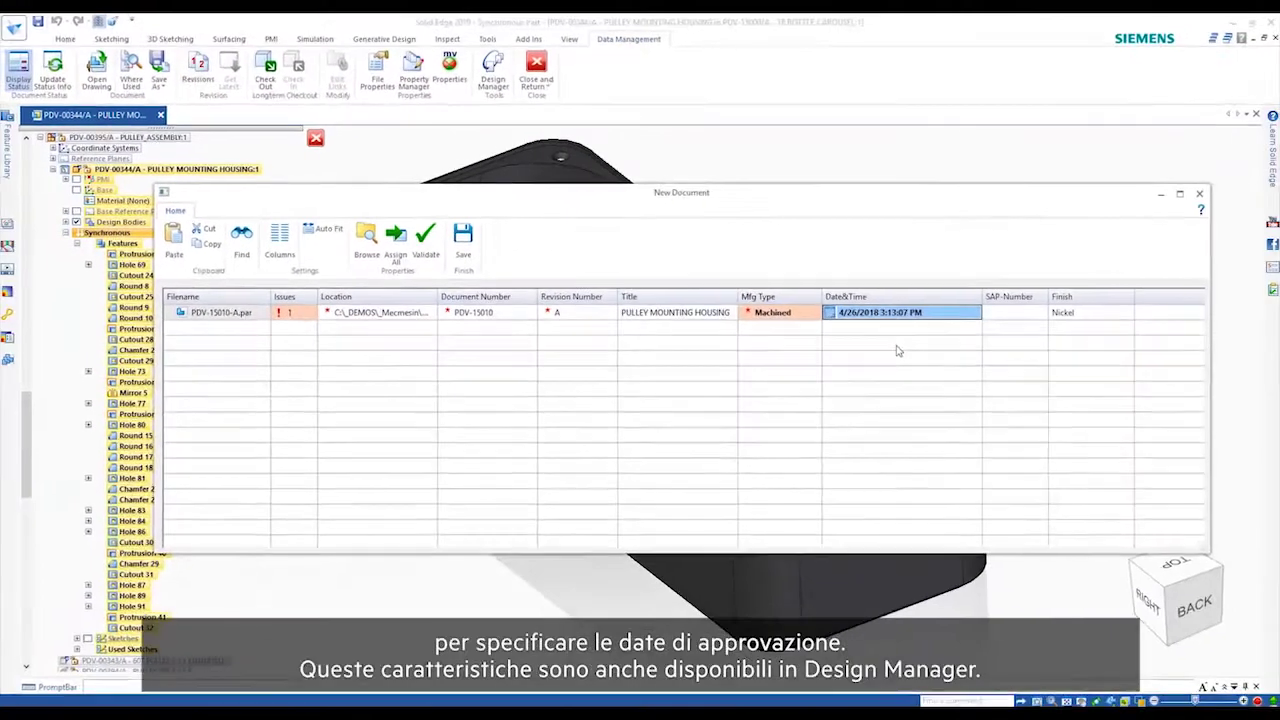
left_click(424, 245)
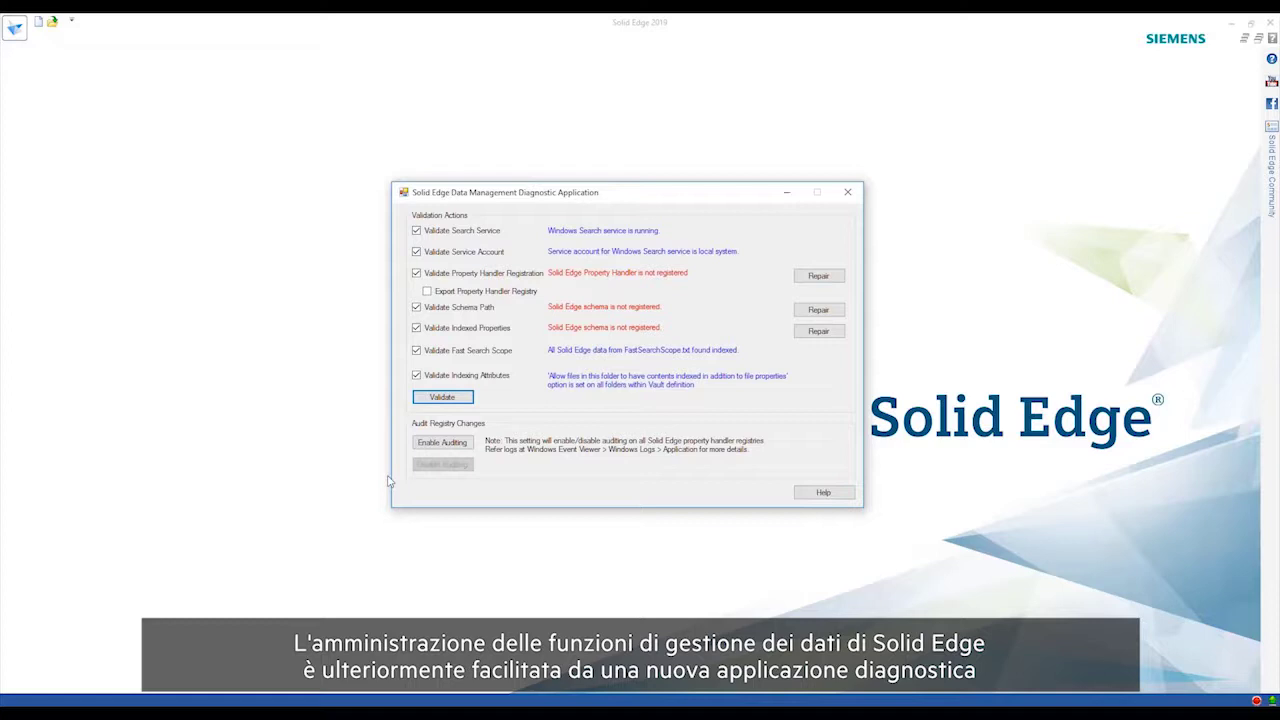
Step: Repair the property handler registration and acknowledge the RegSvr32 success message
left_click(838, 279)
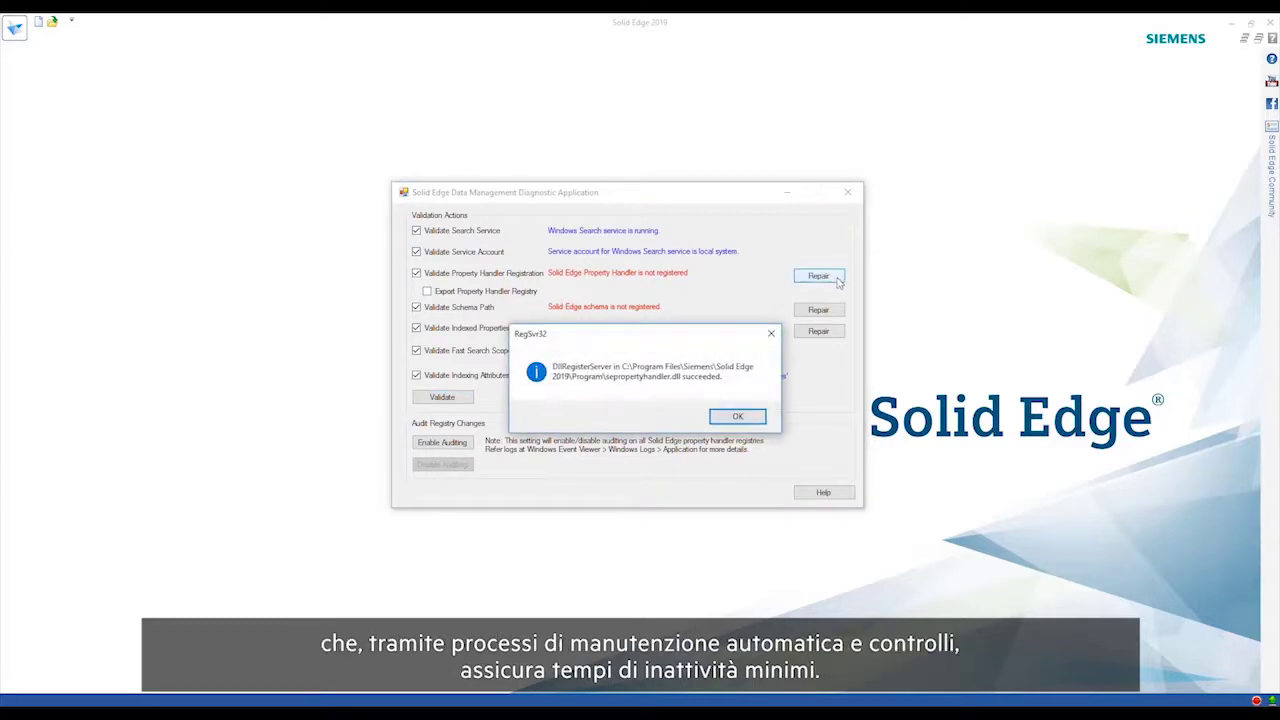
left_click(760, 420)
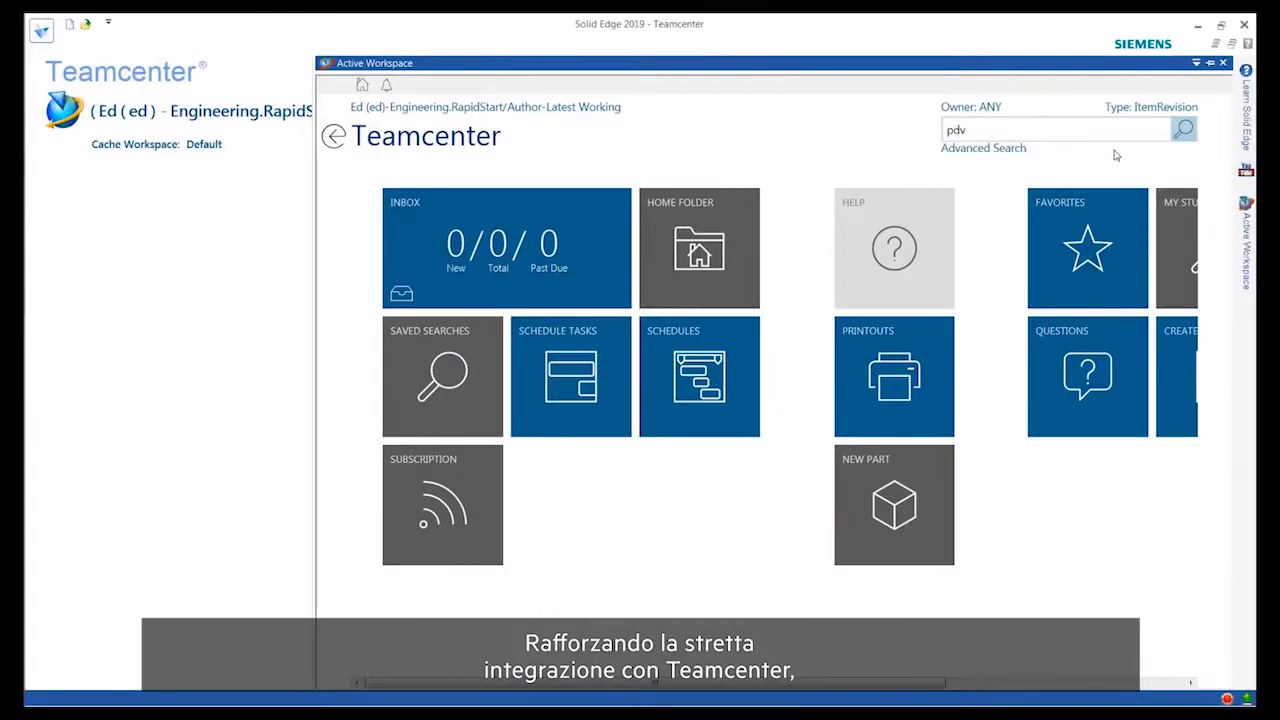
Step: Search for 'pdv' and open the CAROUSEL TRAY FOA assembly PDV-01000 in Solid Edge
left_click(1184, 131)
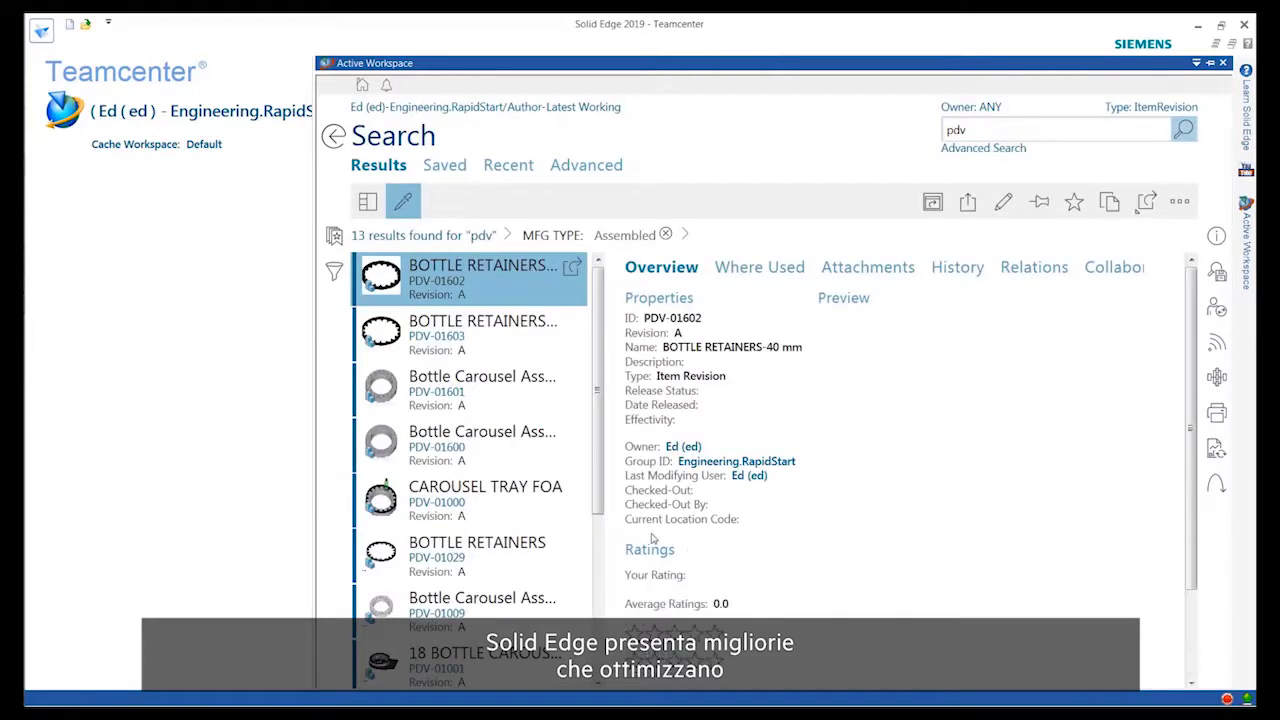
left_click(506, 514)
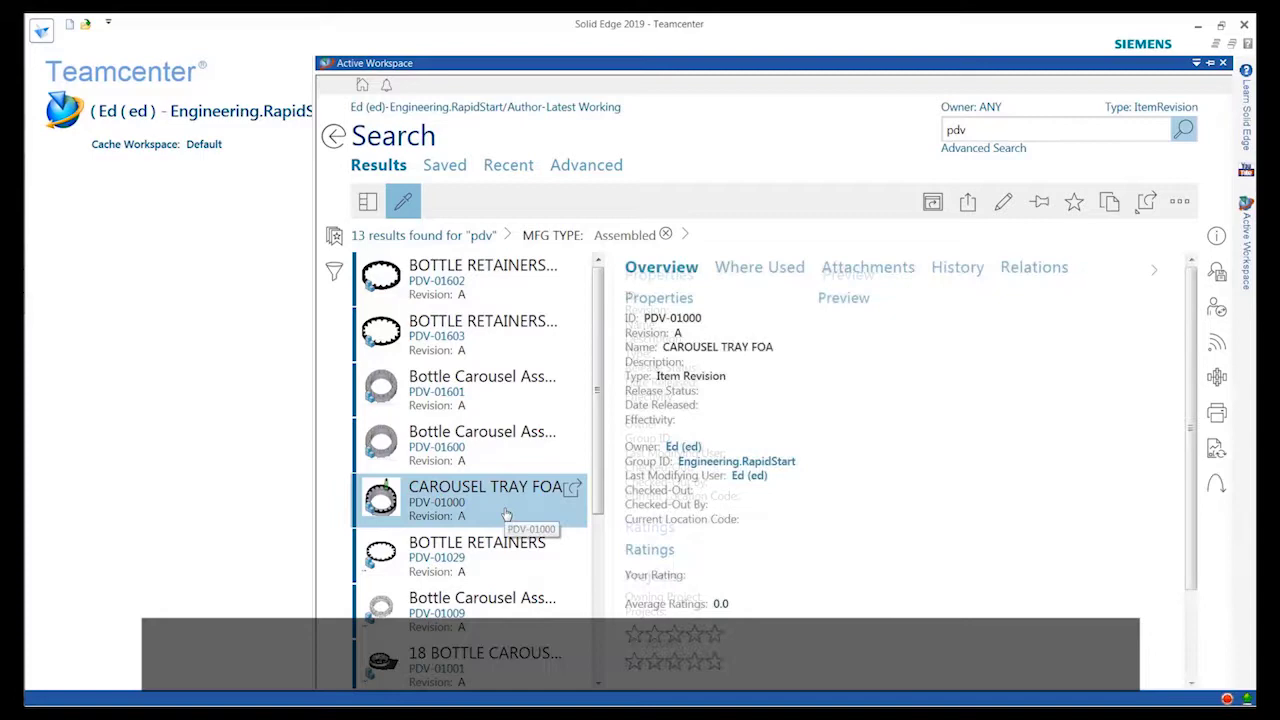
left_click_drag(506, 514, 211, 507)
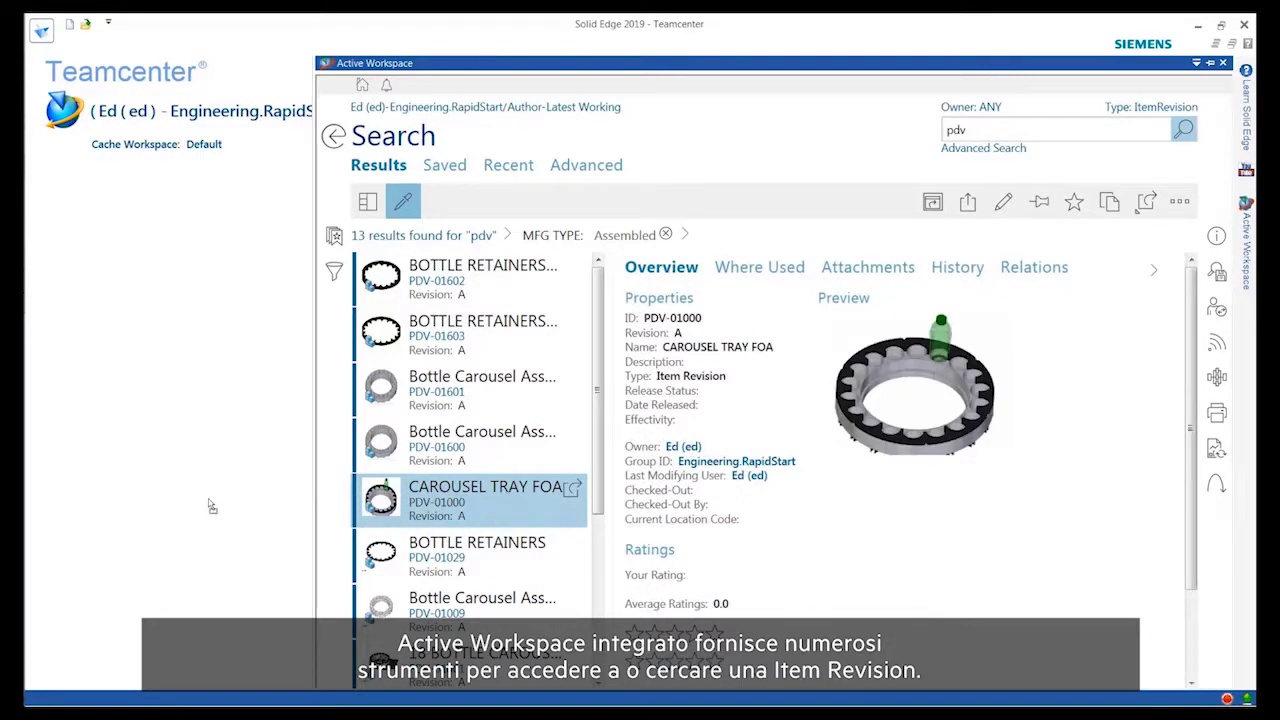
key("Return")
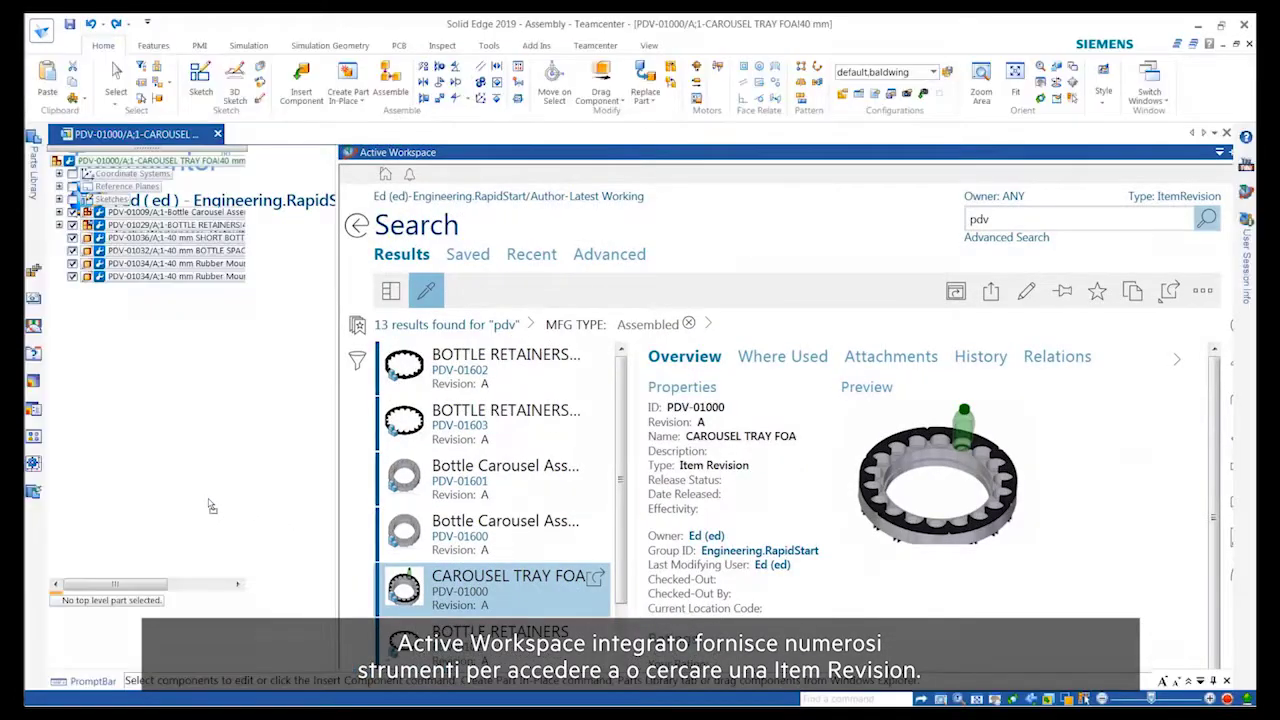
Step: Activate the 50 mm alternate assembly and select the 40 mm and 50 mm member columns
left_click(34, 270)
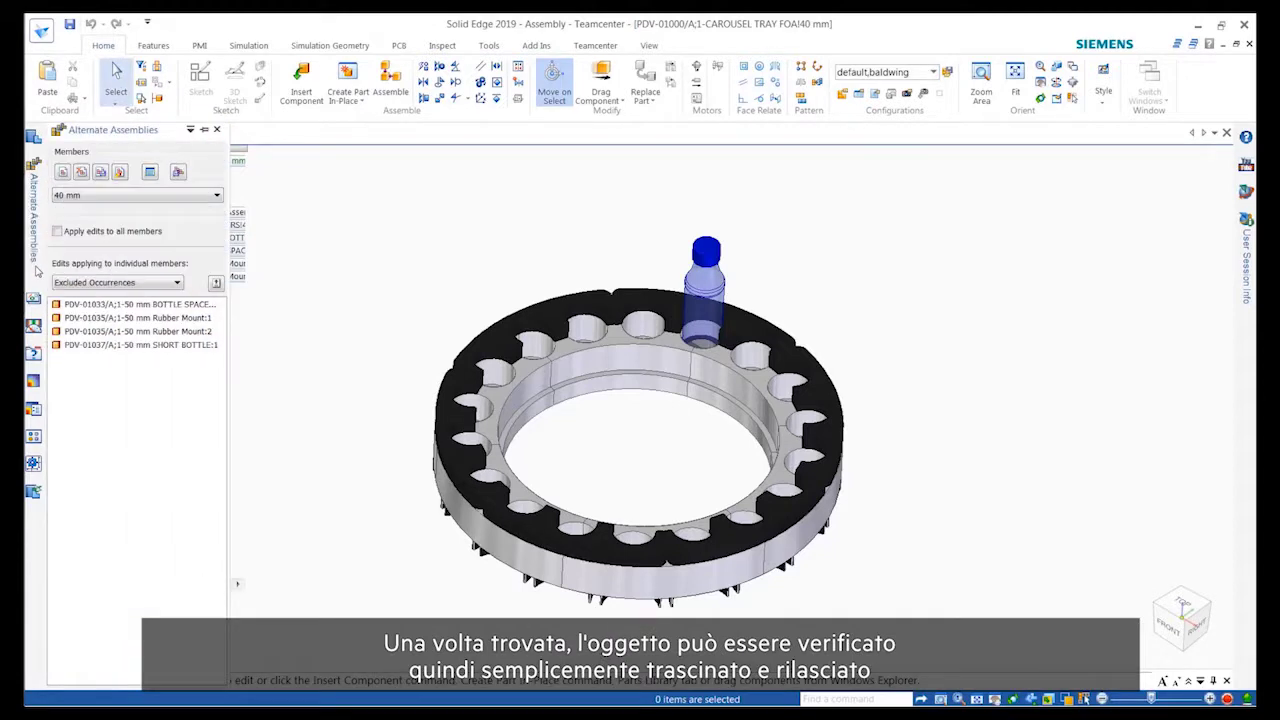
left_click(108, 197)
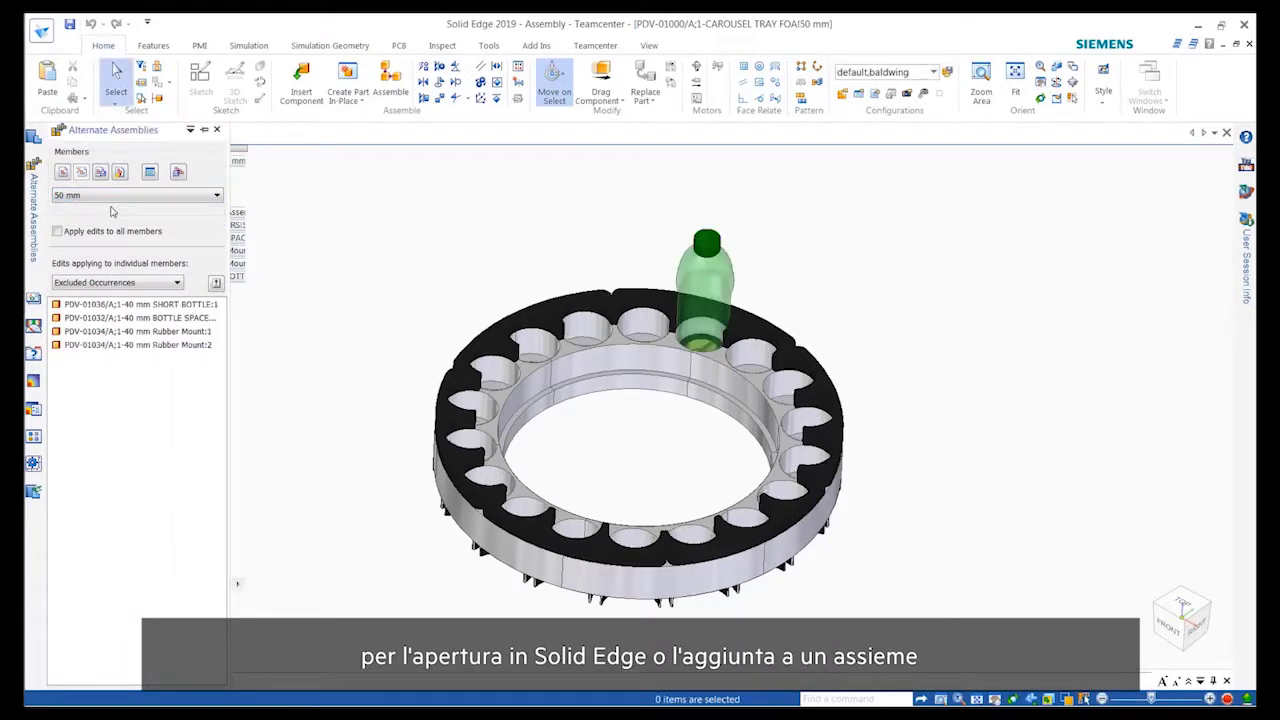
left_click(149, 172)
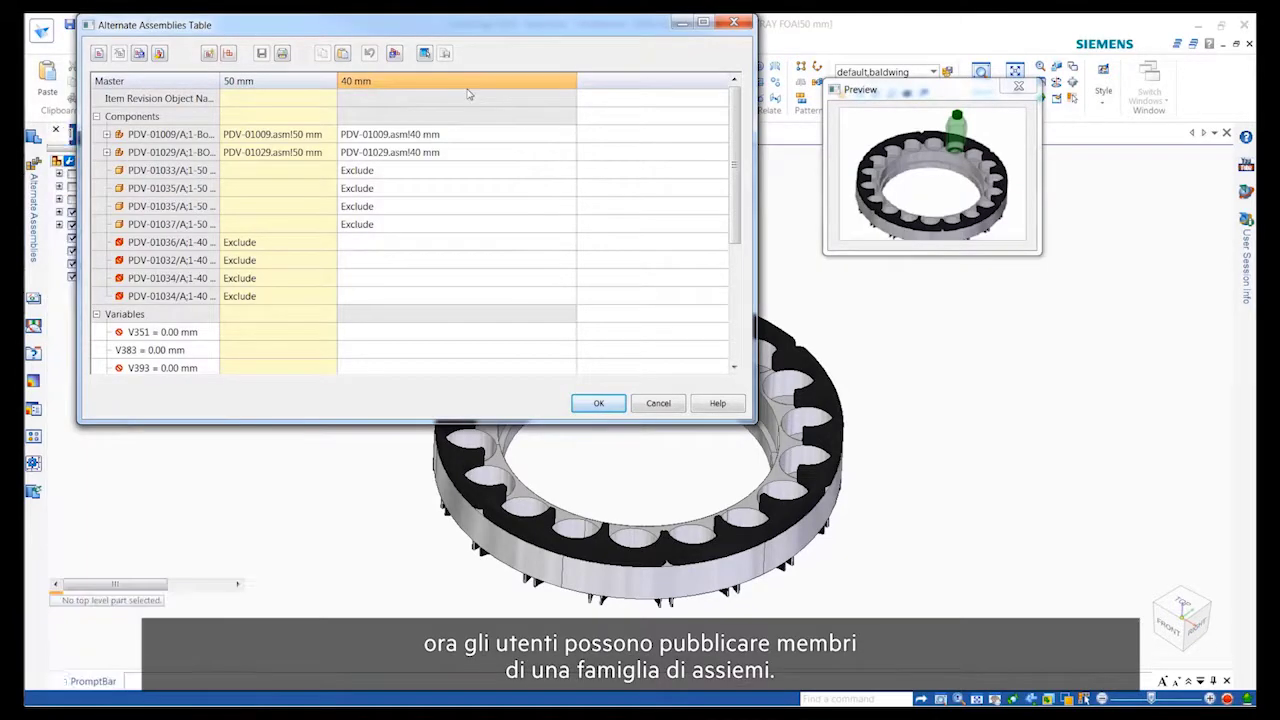
left_click(466, 87)
left_click(296, 87, "ctrl")
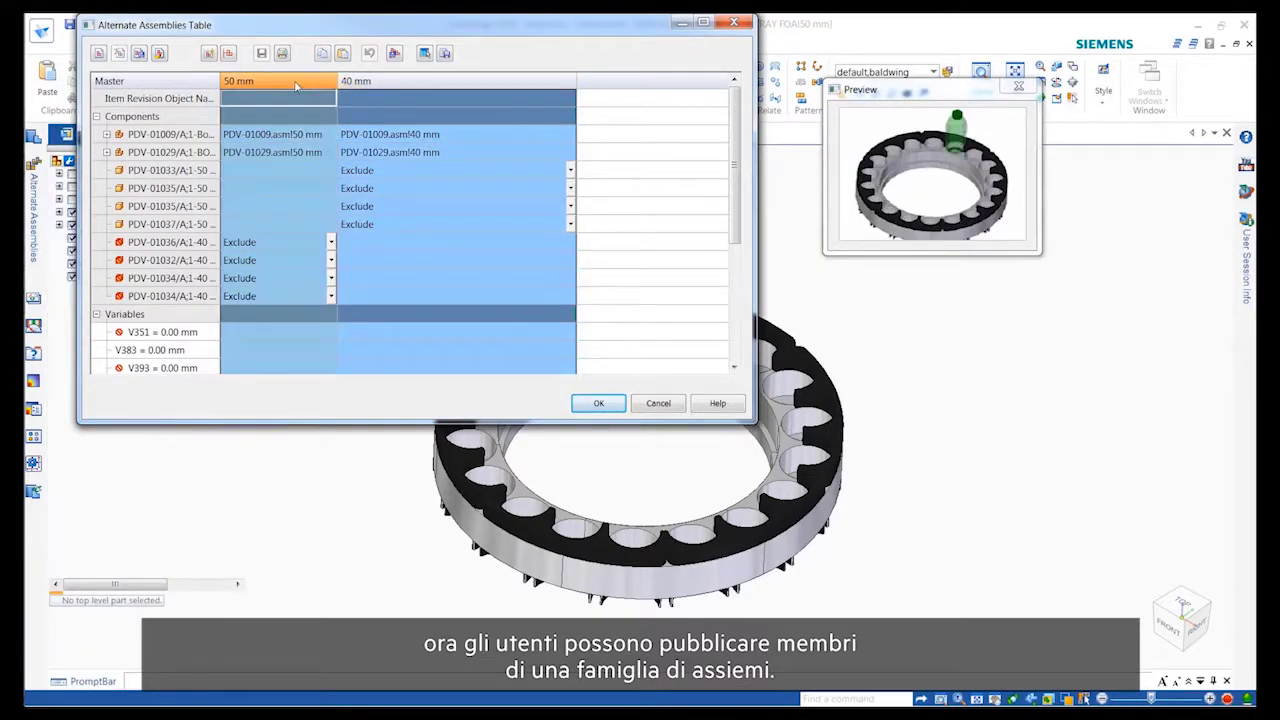
Step: Publish both members, saving first, and assign item IDs PDV-01604 and PDV-01605
left_click(445, 55)
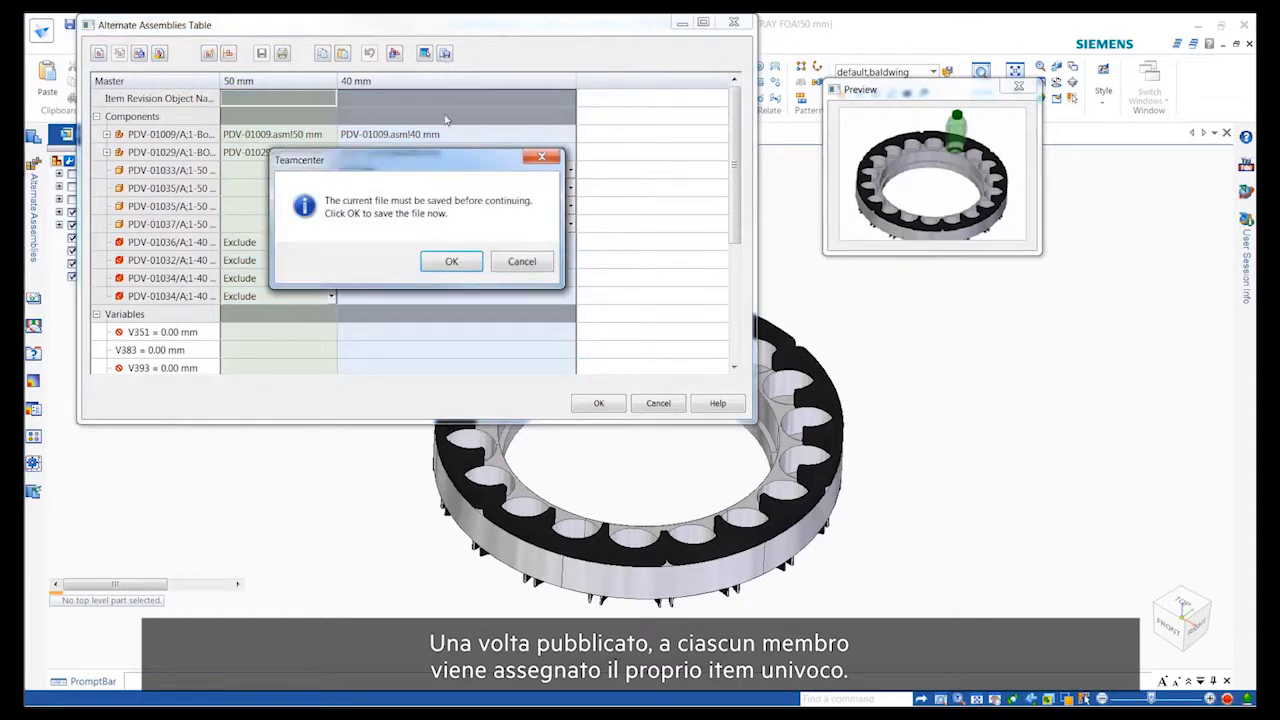
left_click(455, 261)
key("Return")
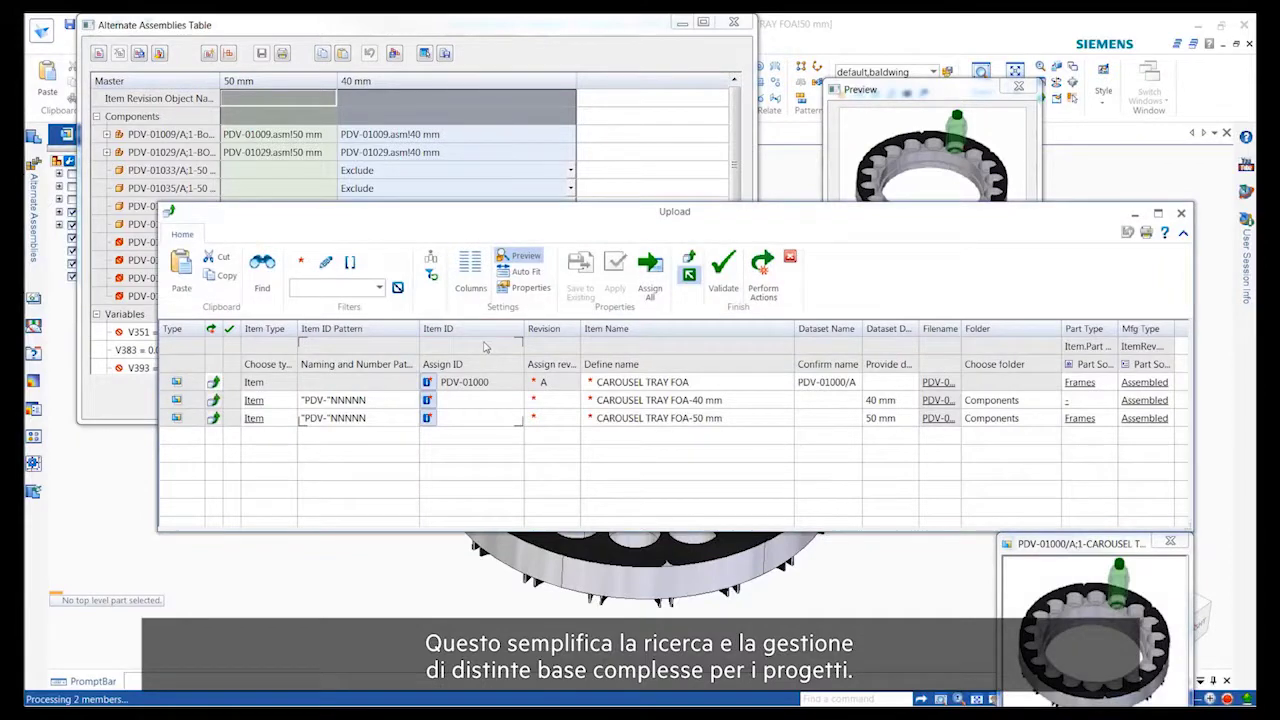
left_click(640, 284)
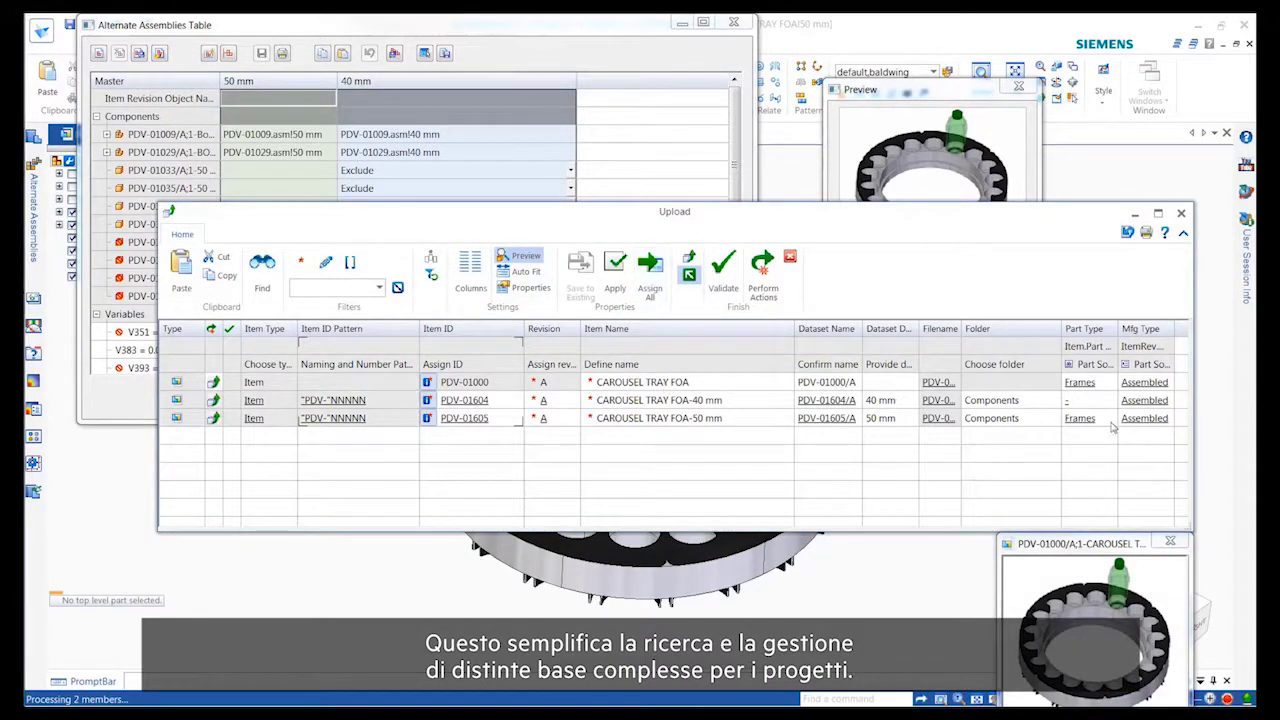
left_click(1085, 400)
left_click(1110, 400)
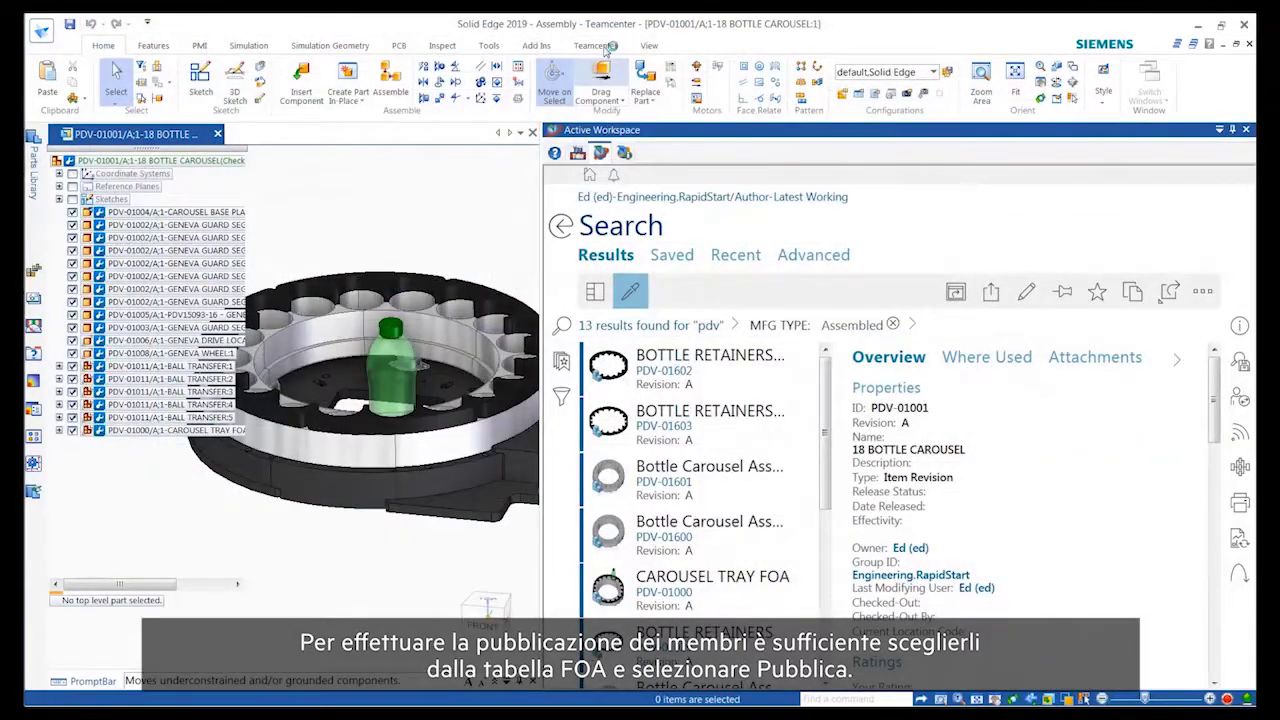
Step: Show the bottle carousel's Teamcenter summary in Active Workspace
left_click(607, 46)
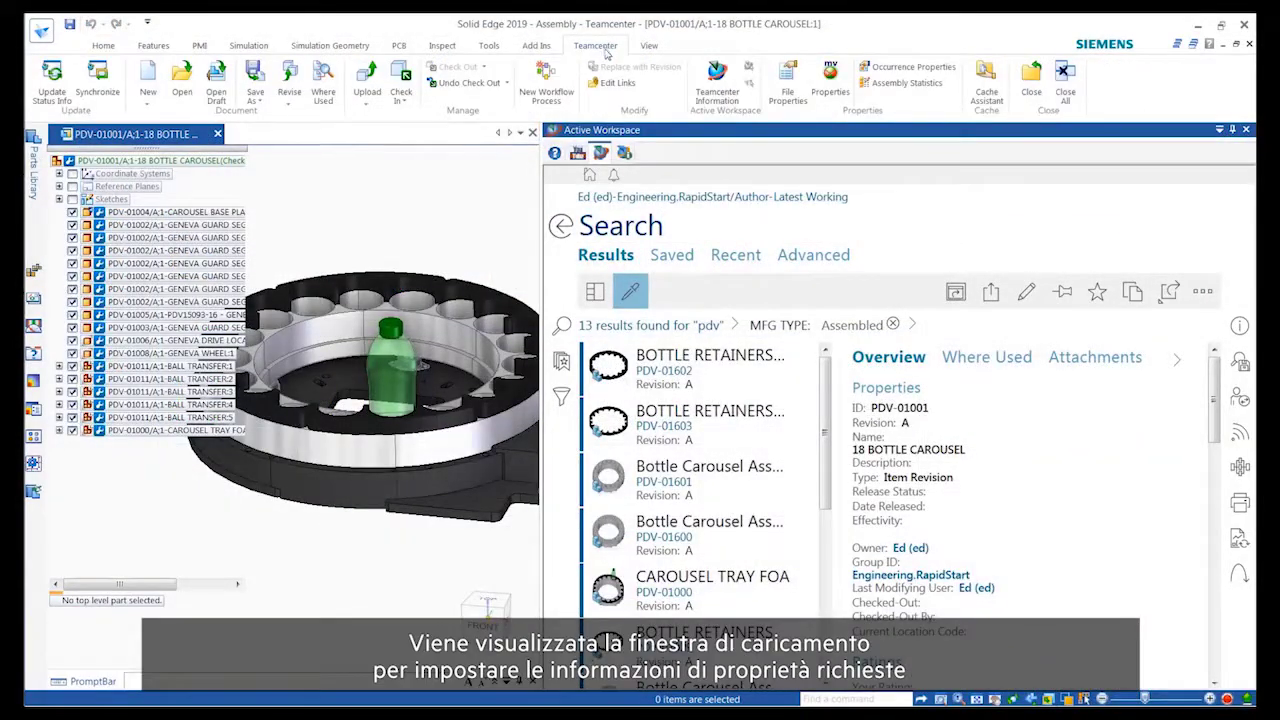
left_click(719, 77)
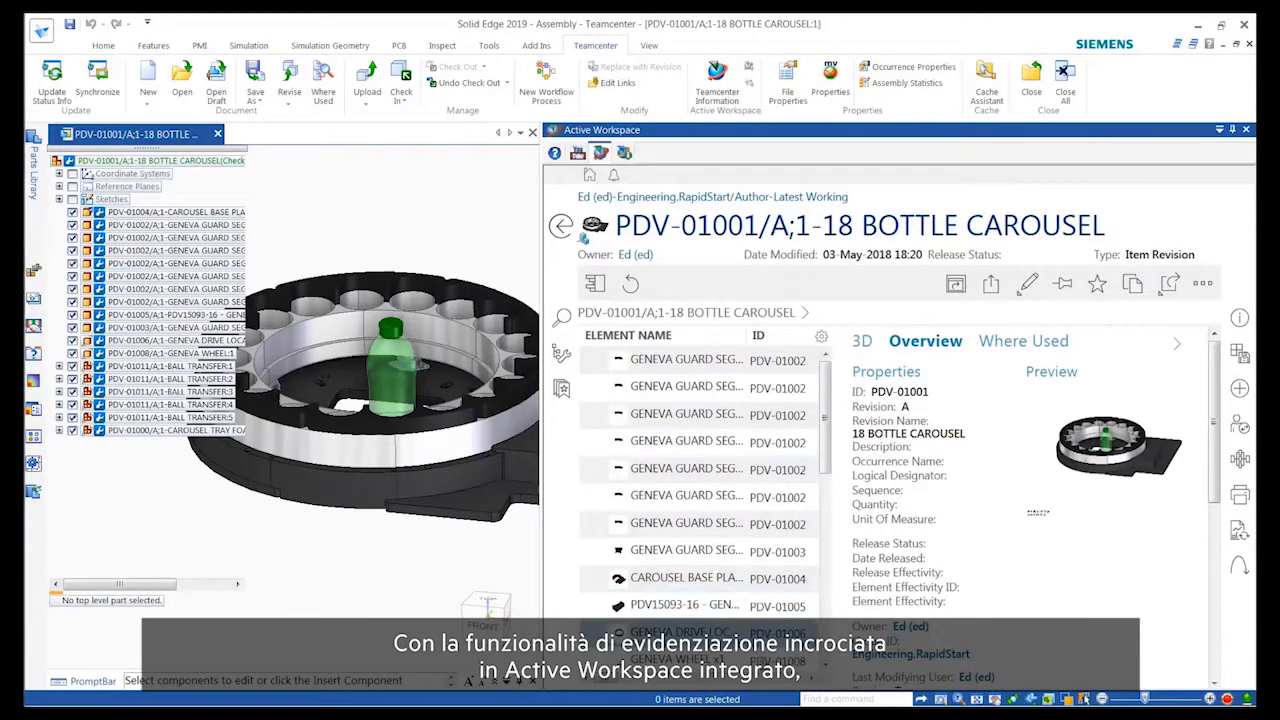
mouse_move(350, 566)
middle_mouse_down()
mouse_move(430, 565)
mouse_move(465, 495)
middle_mouse_up()
Step: Select the Geneva drive locator ring and isolate it in the view
left_click(468, 492)
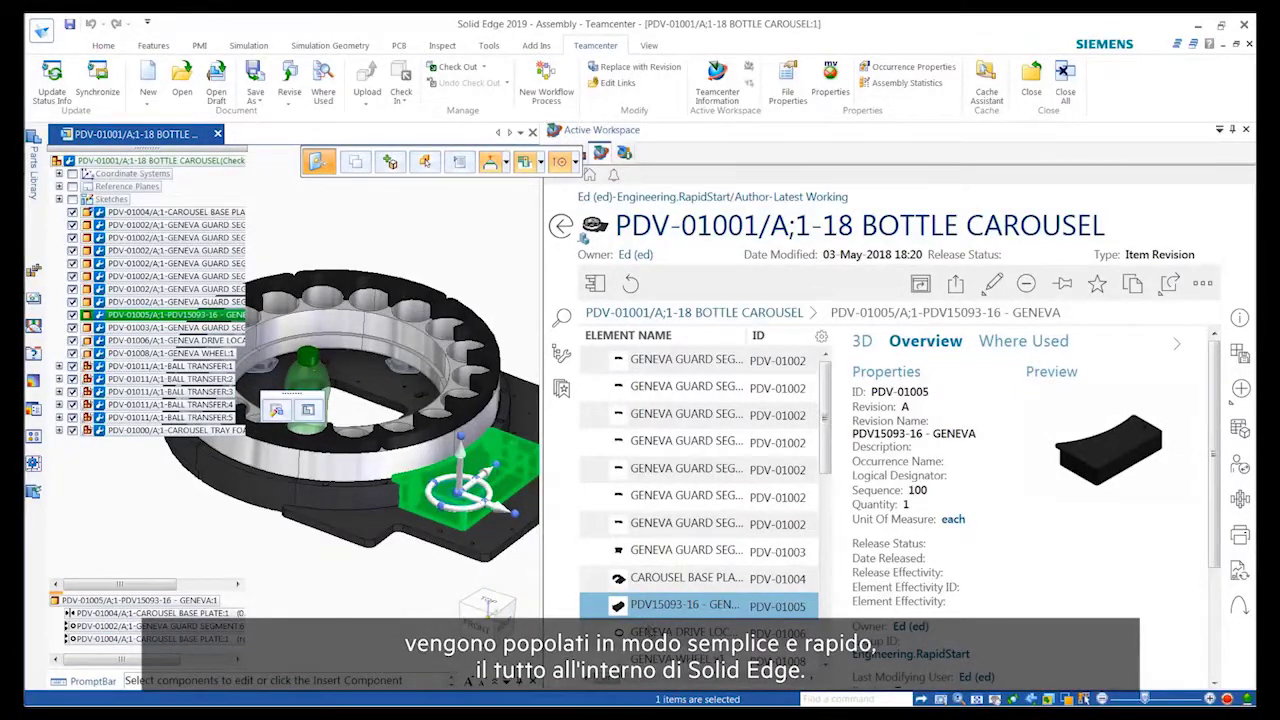
left_click(680, 632)
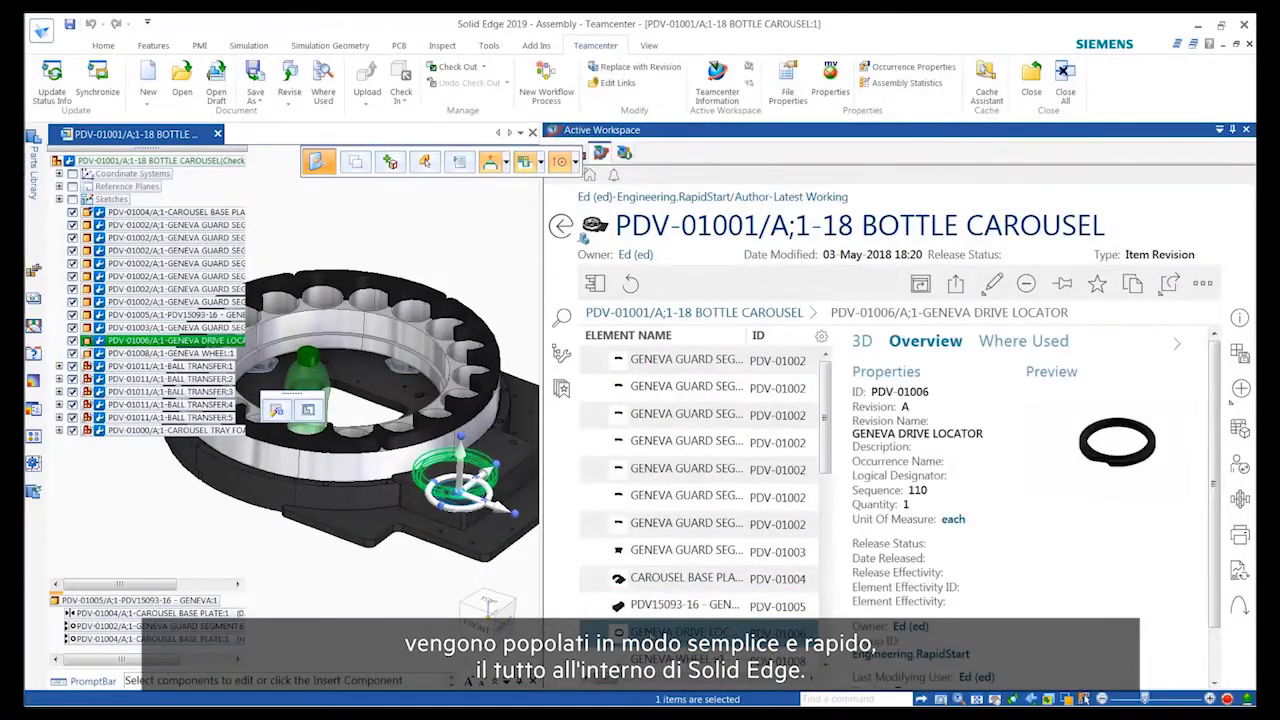
right_click(431, 214)
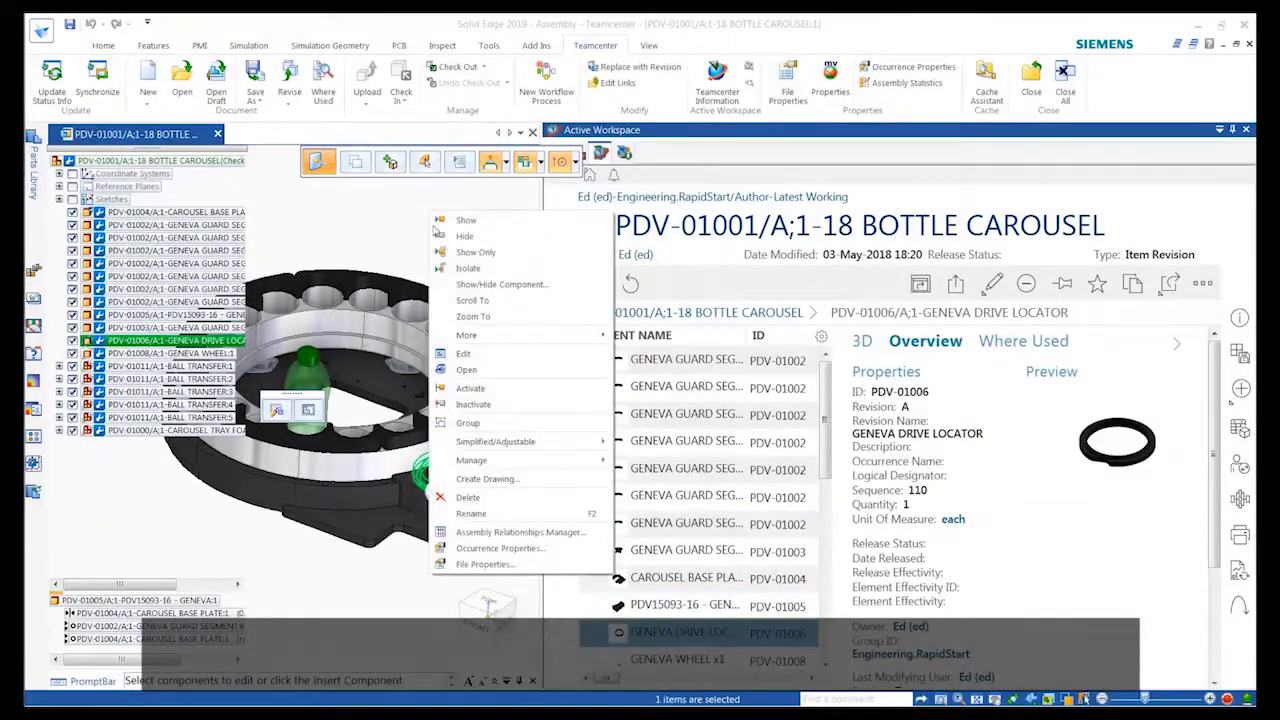
left_click(465, 270)
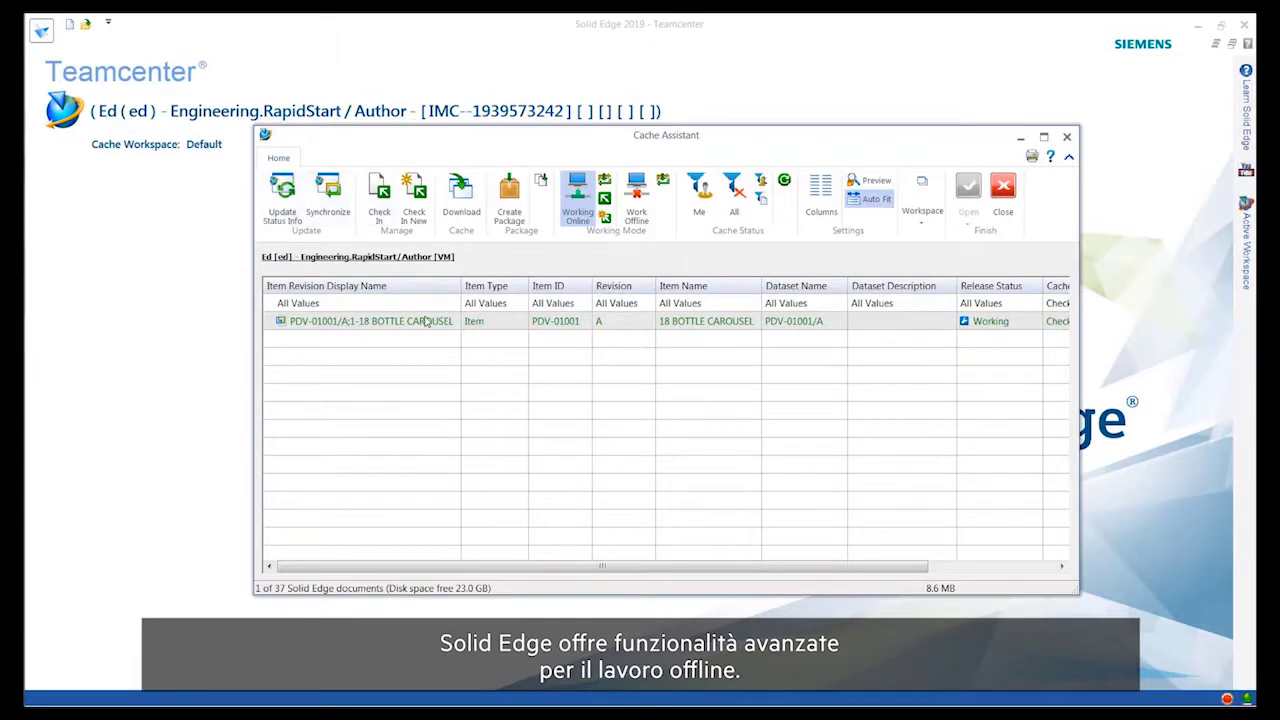
Step: Work offline and open the PDV-01001 bottle carousel from the local cache
left_click(645, 210)
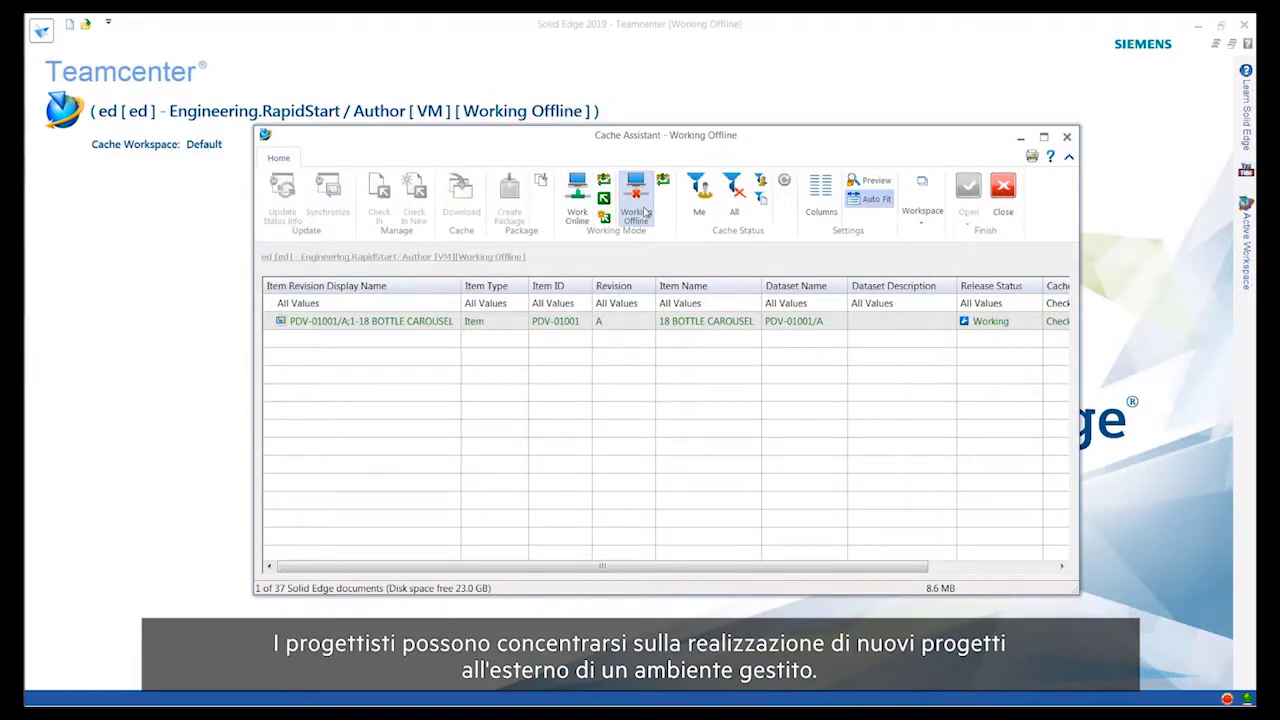
left_click(437, 322)
right_click(437, 323)
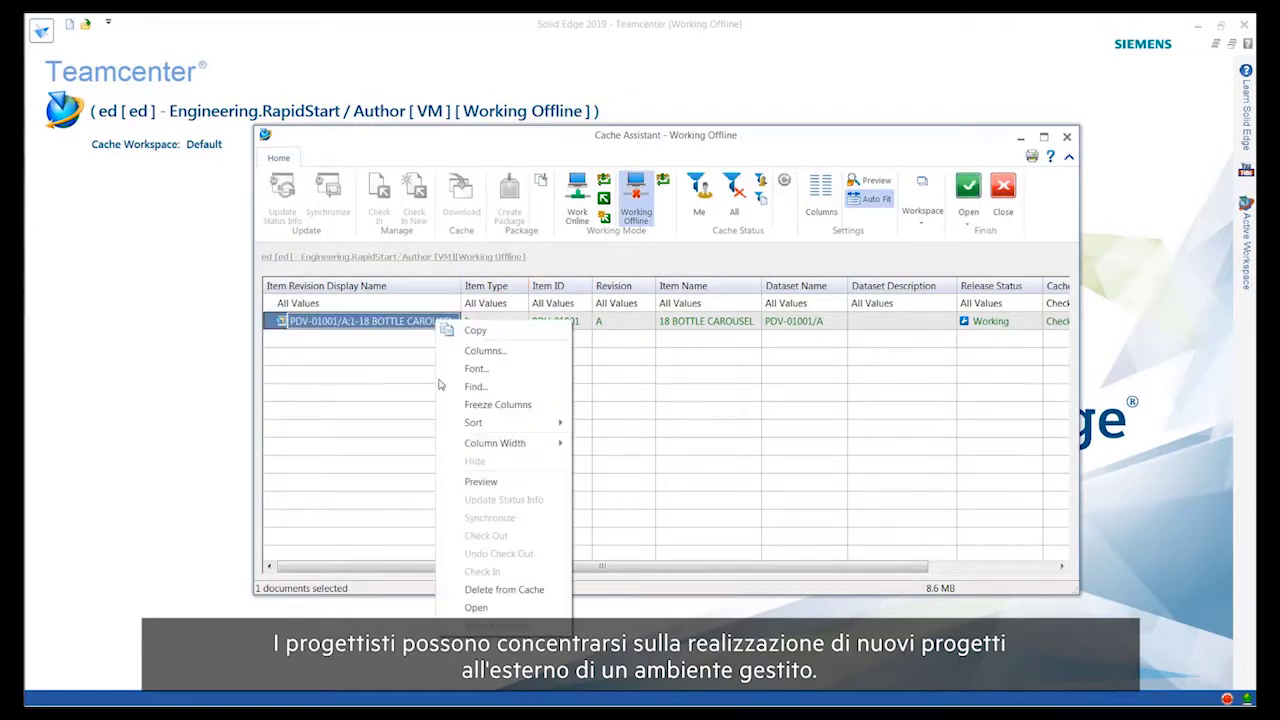
left_click(470, 607)
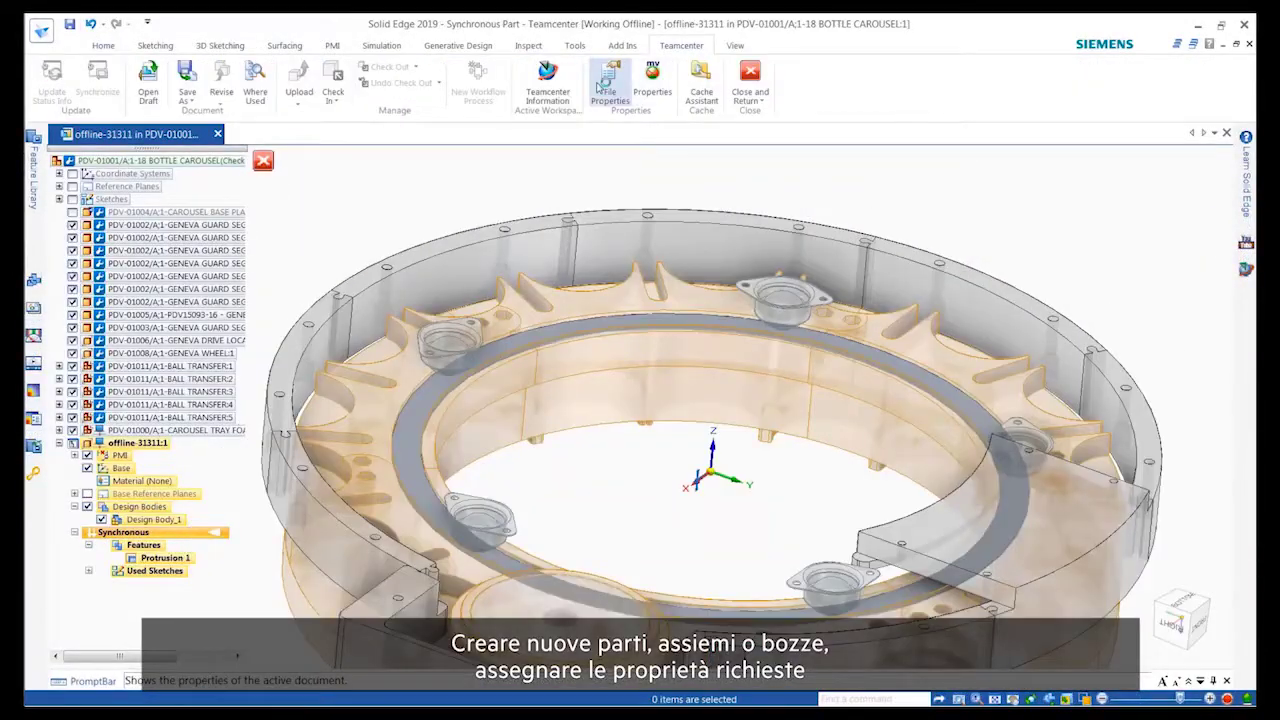
Step: Name the part Steel Ring with Part Class Frames and MFG Type Machined, and apply
left_click(610, 85)
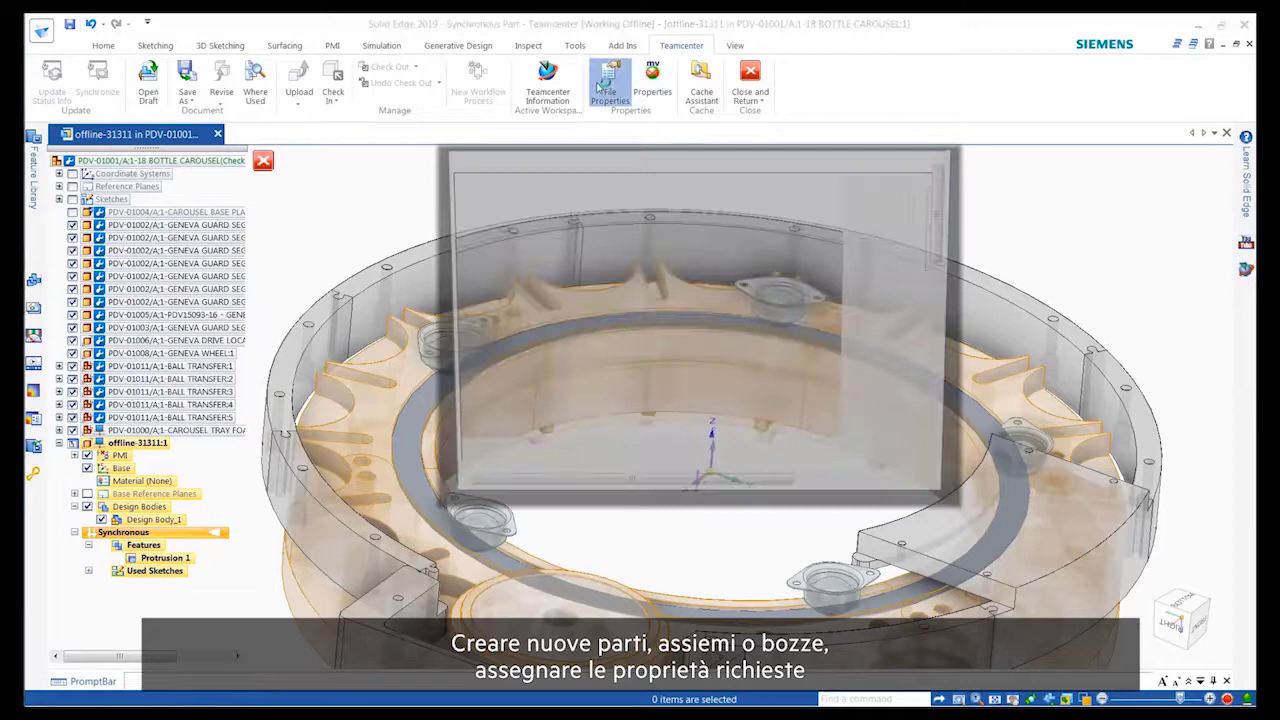
key("Tab")
key("Tab")
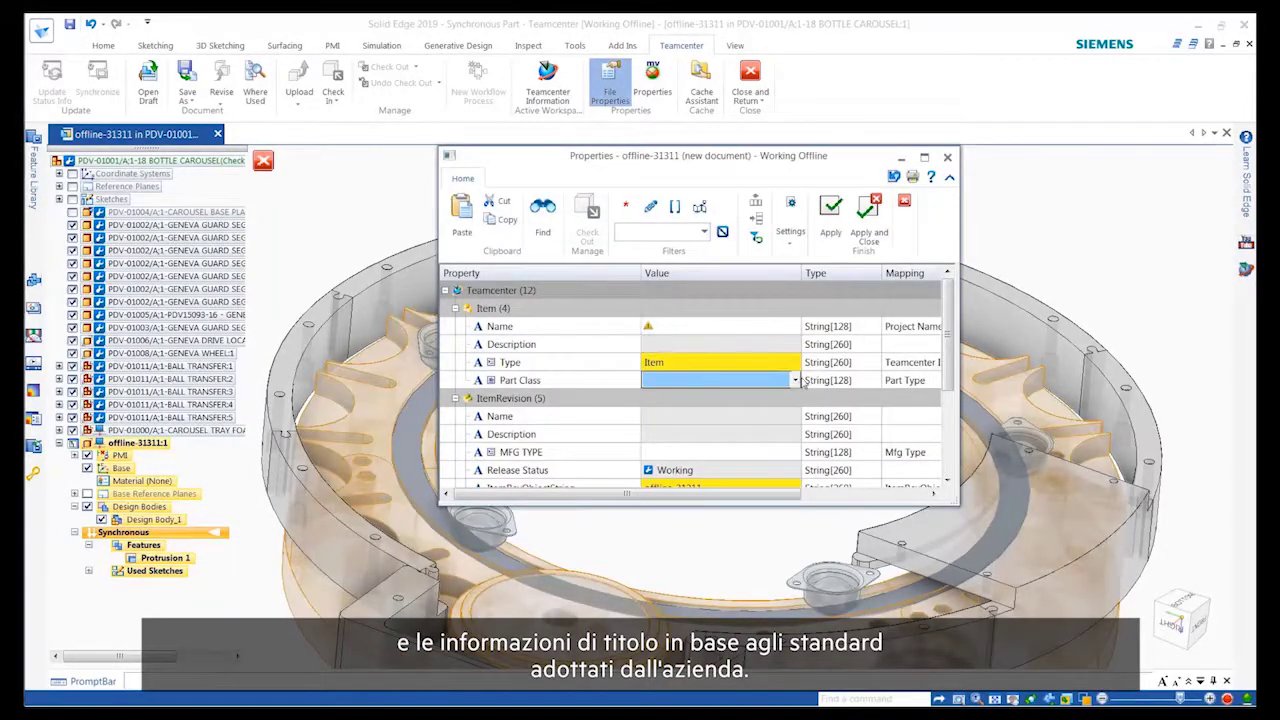
left_click(795, 380)
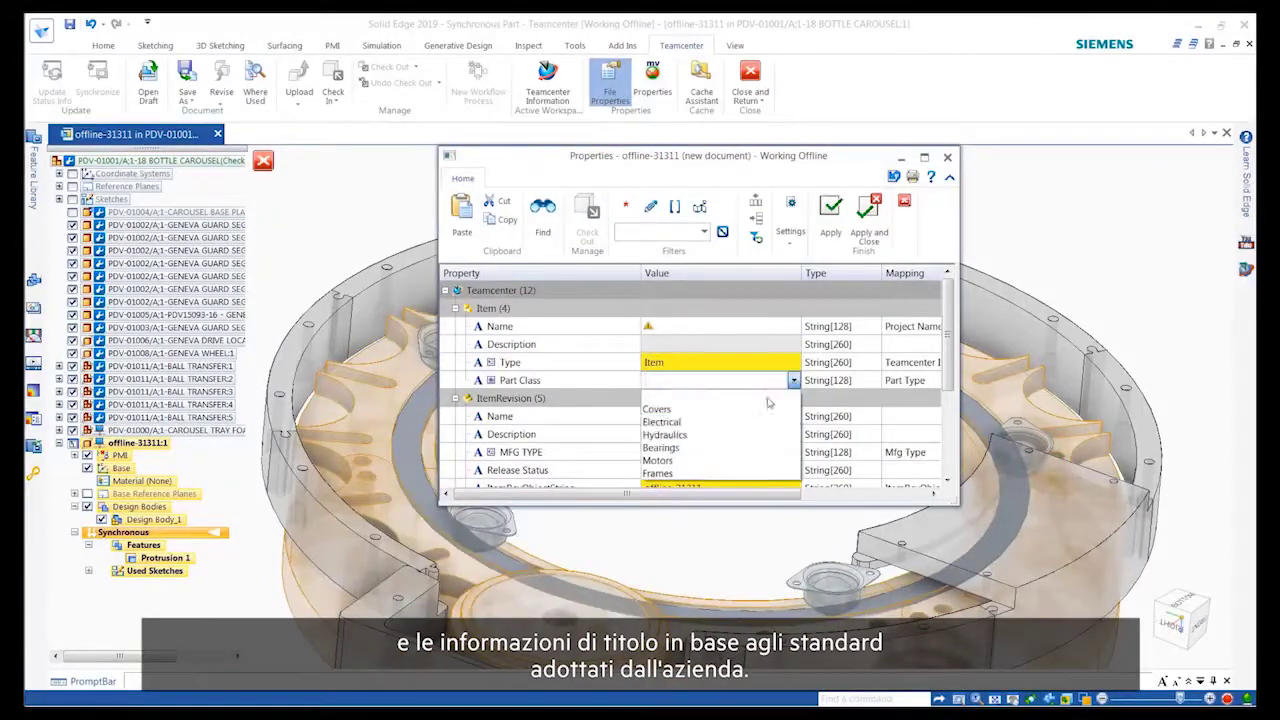
left_click(716, 482)
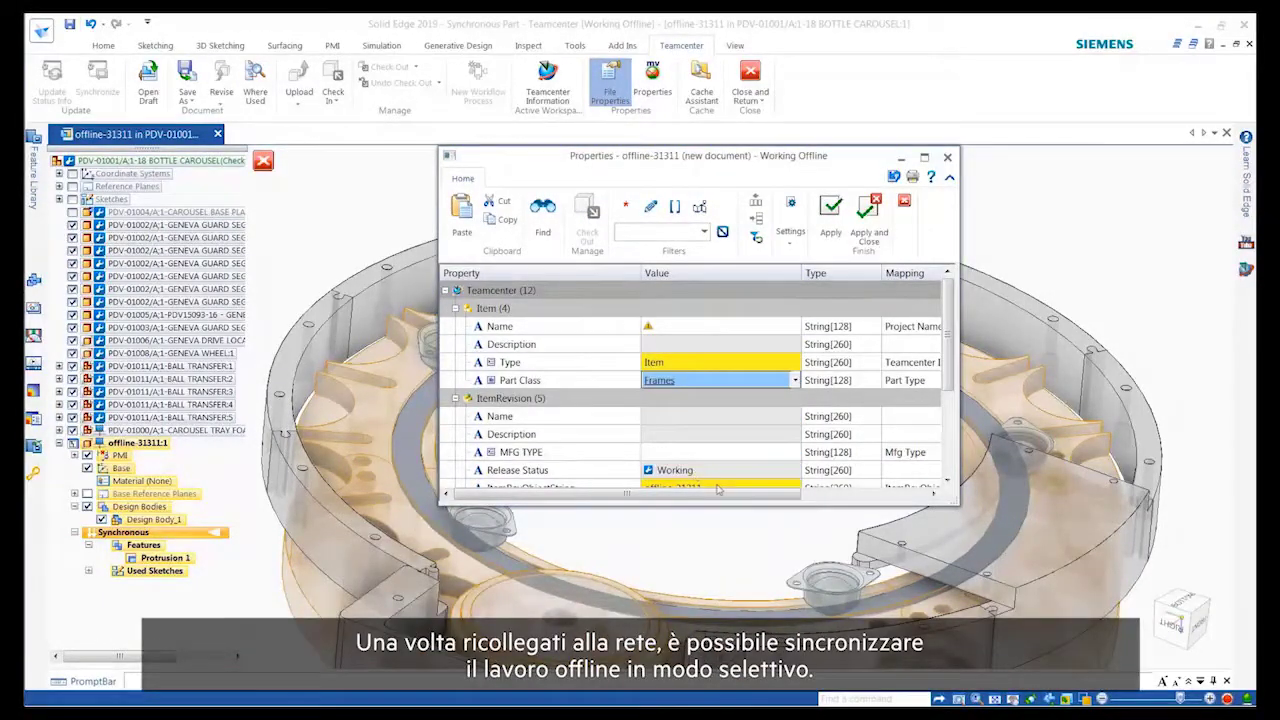
left_click(868, 212)
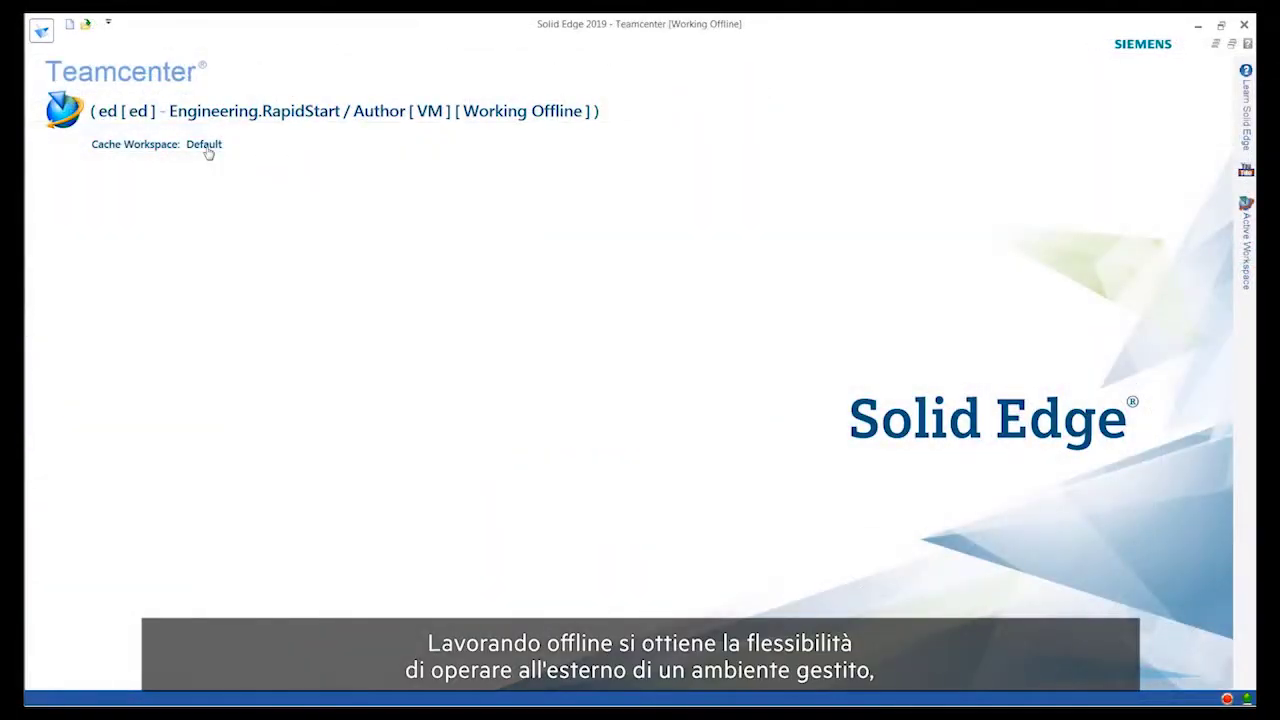
Step: Go online and check in the carousel, assigning Steel Ring item ID PDV-01606
left_click(206, 146)
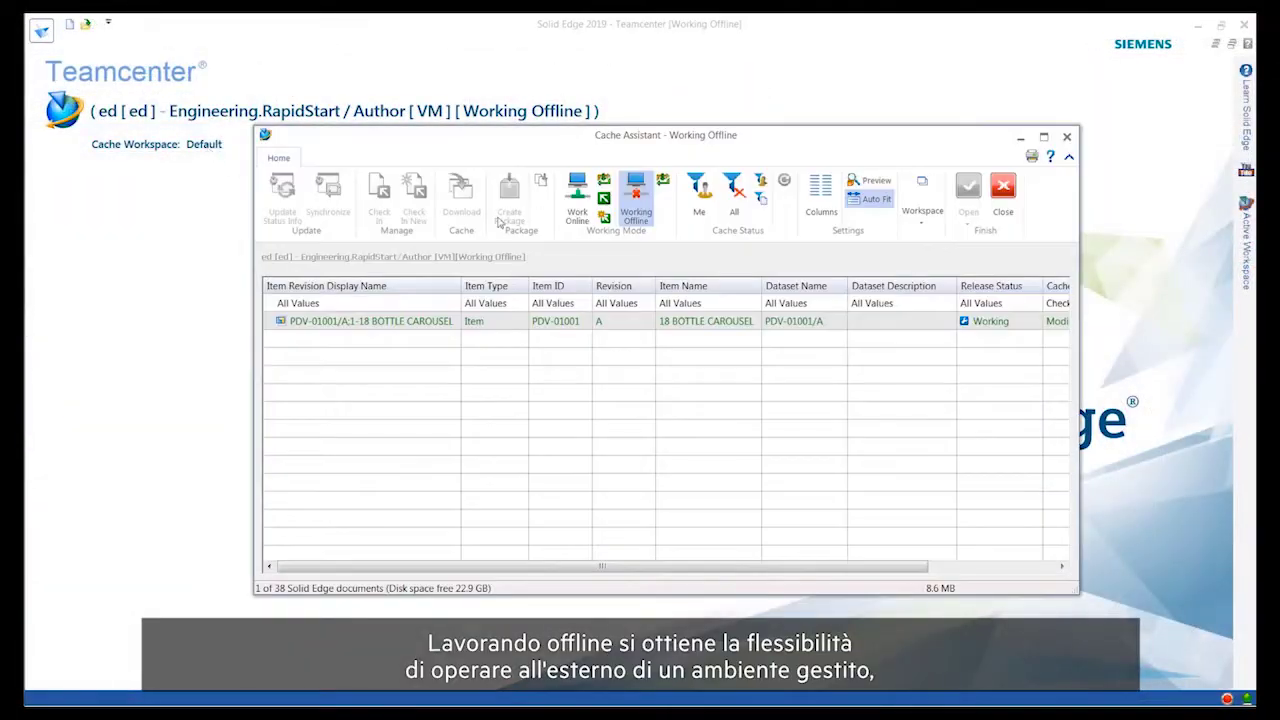
left_click(583, 193)
left_click(414, 322)
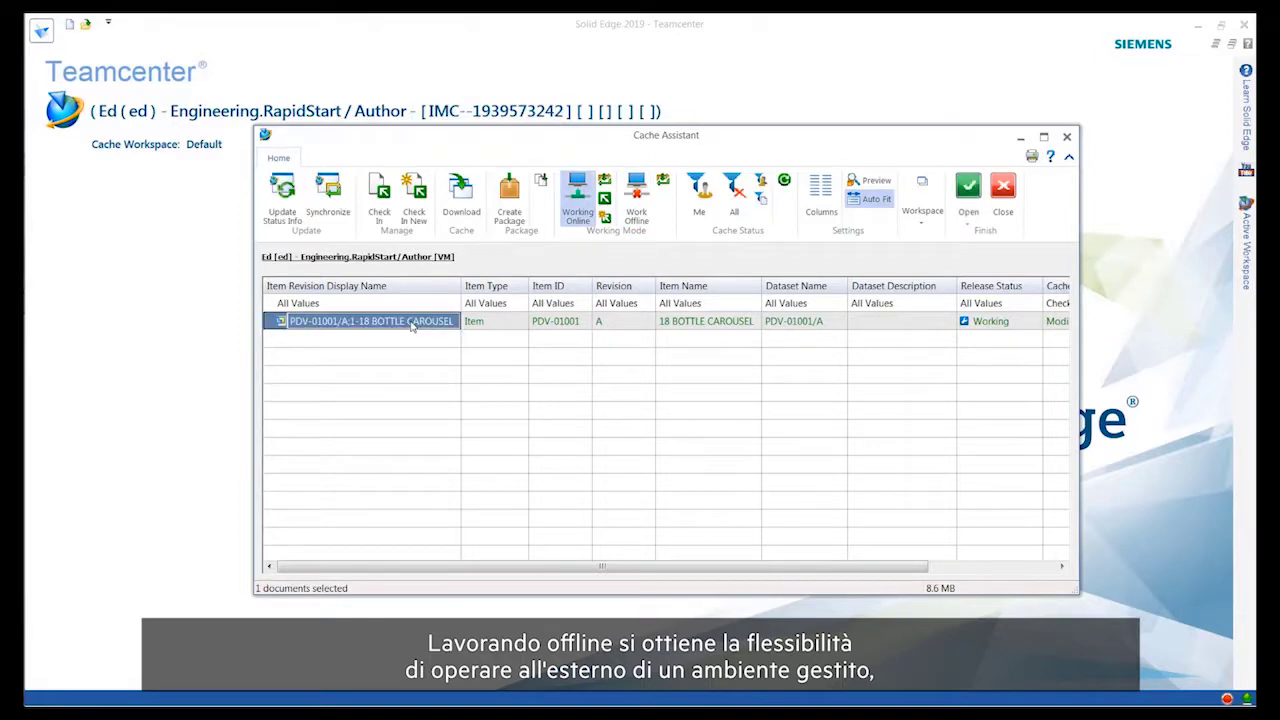
left_click(379, 200)
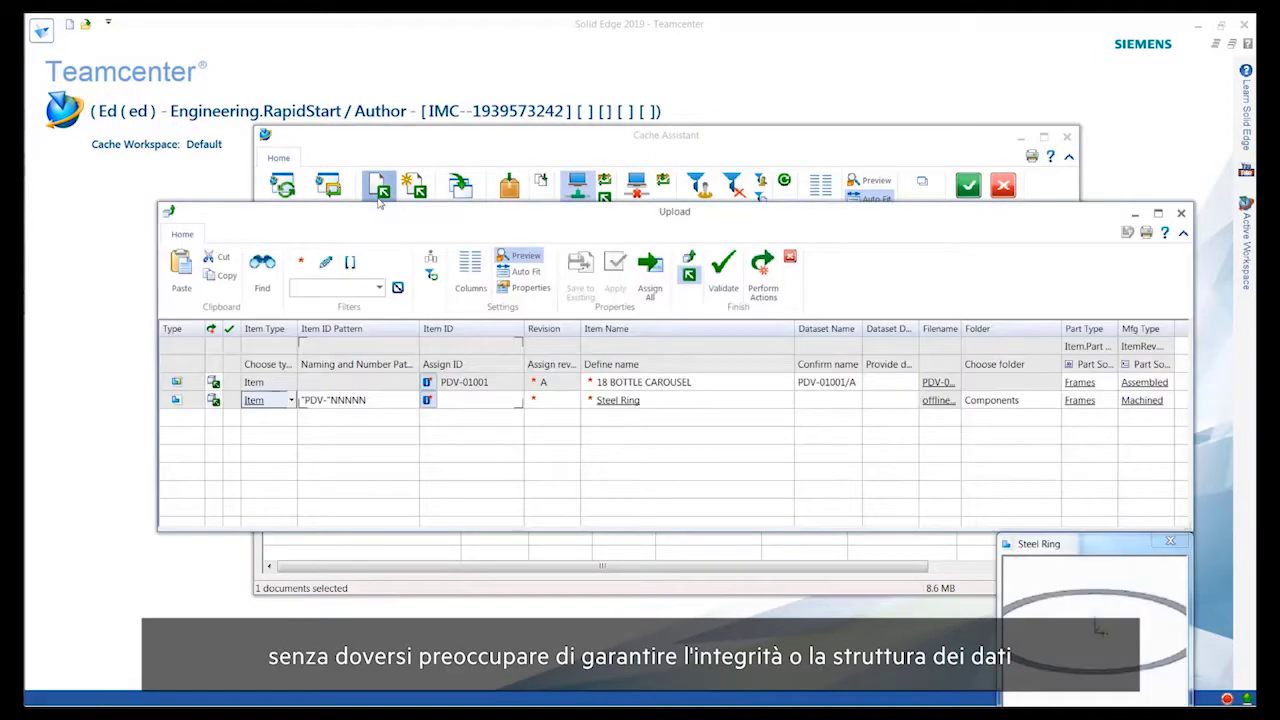
left_click(640, 382)
left_click(641, 400)
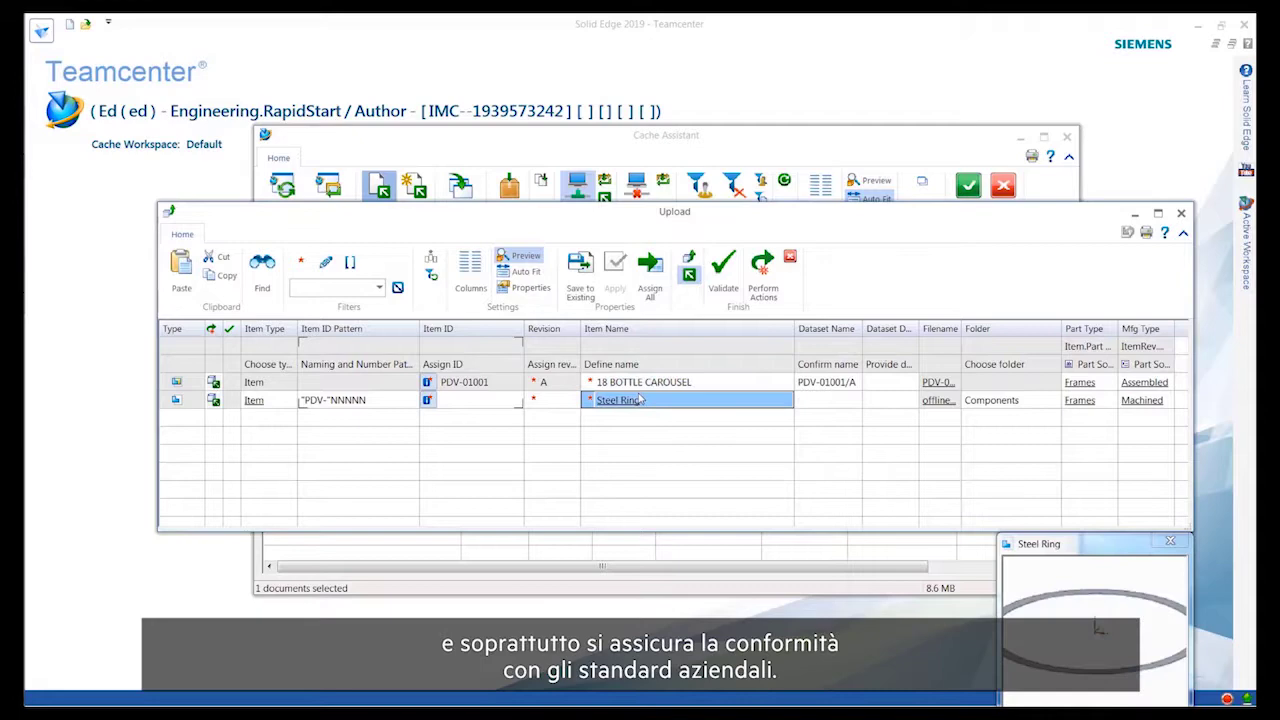
left_click(652, 290)
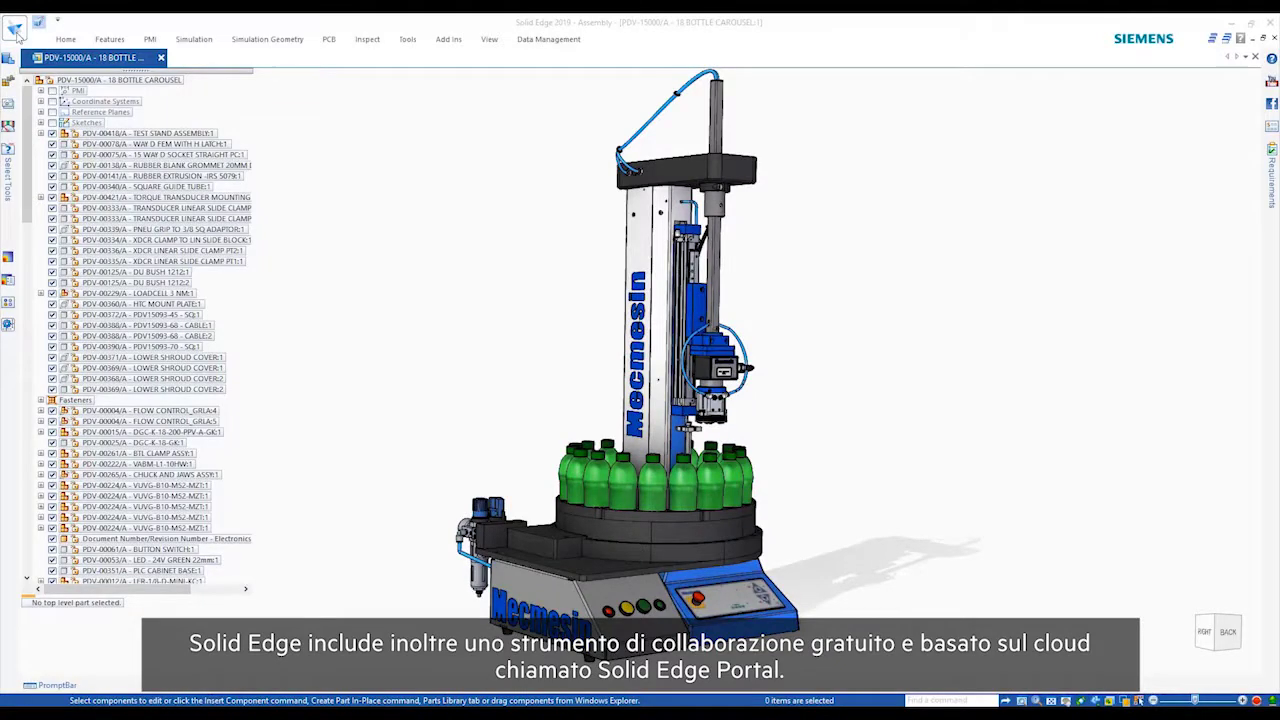
Step: Open Solid Edge Portal from the File > Share menu
left_click(15, 30)
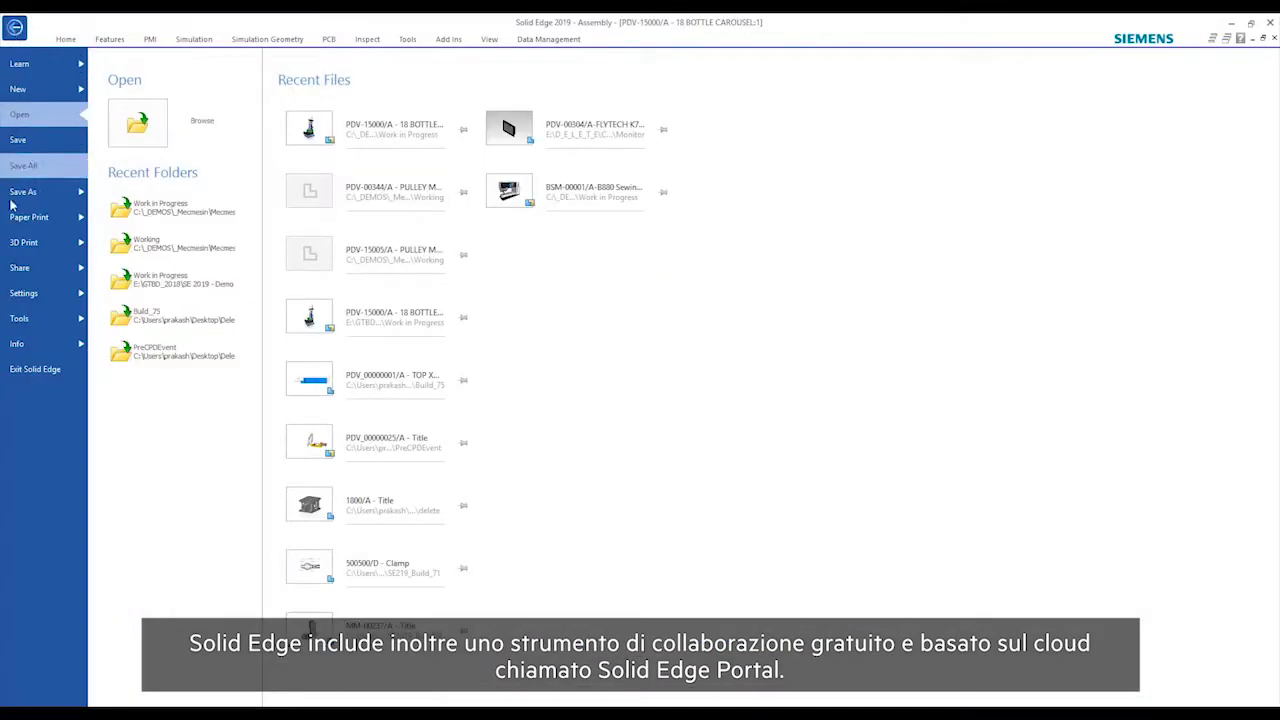
left_click(20, 267)
left_click(152, 140)
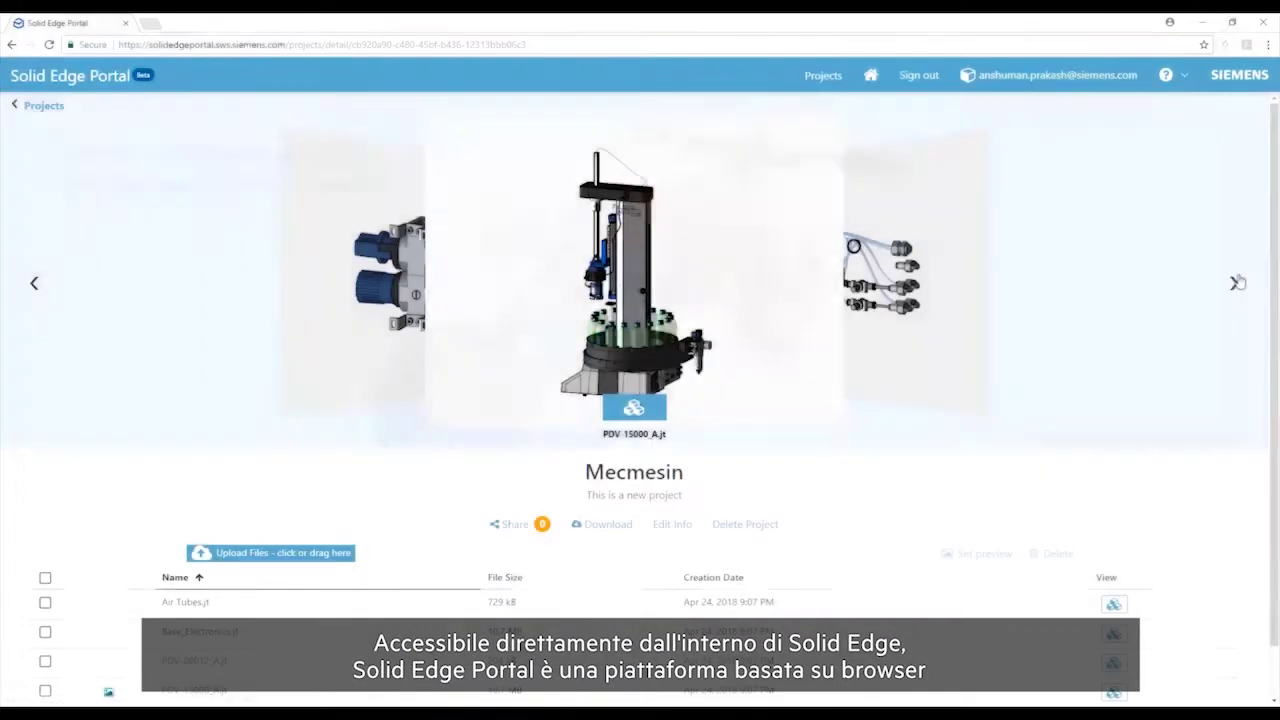
Step: Open PDV-00012_A.jt in the 3D viewer and set an isometric view
left_click(1235, 284)
left_click(1234, 286)
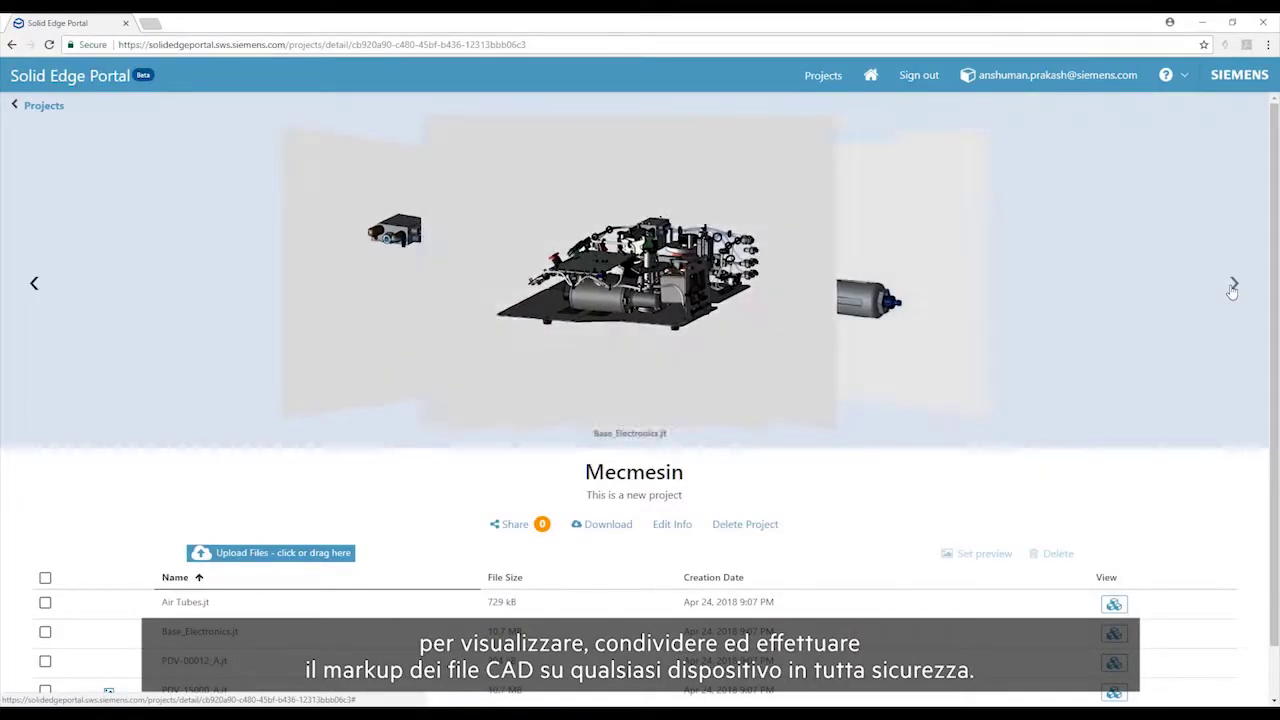
left_click(1233, 288)
left_click(634, 408)
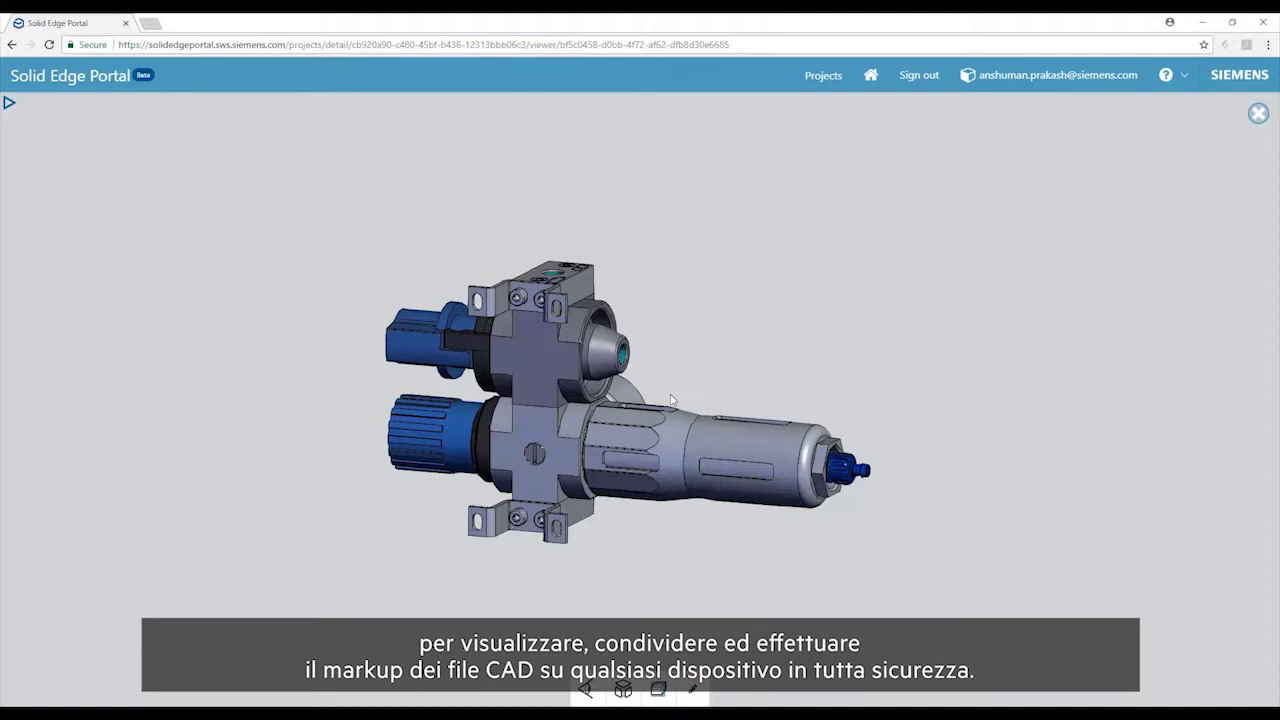
left_click_drag(671, 400, 667, 415)
left_click(623, 689)
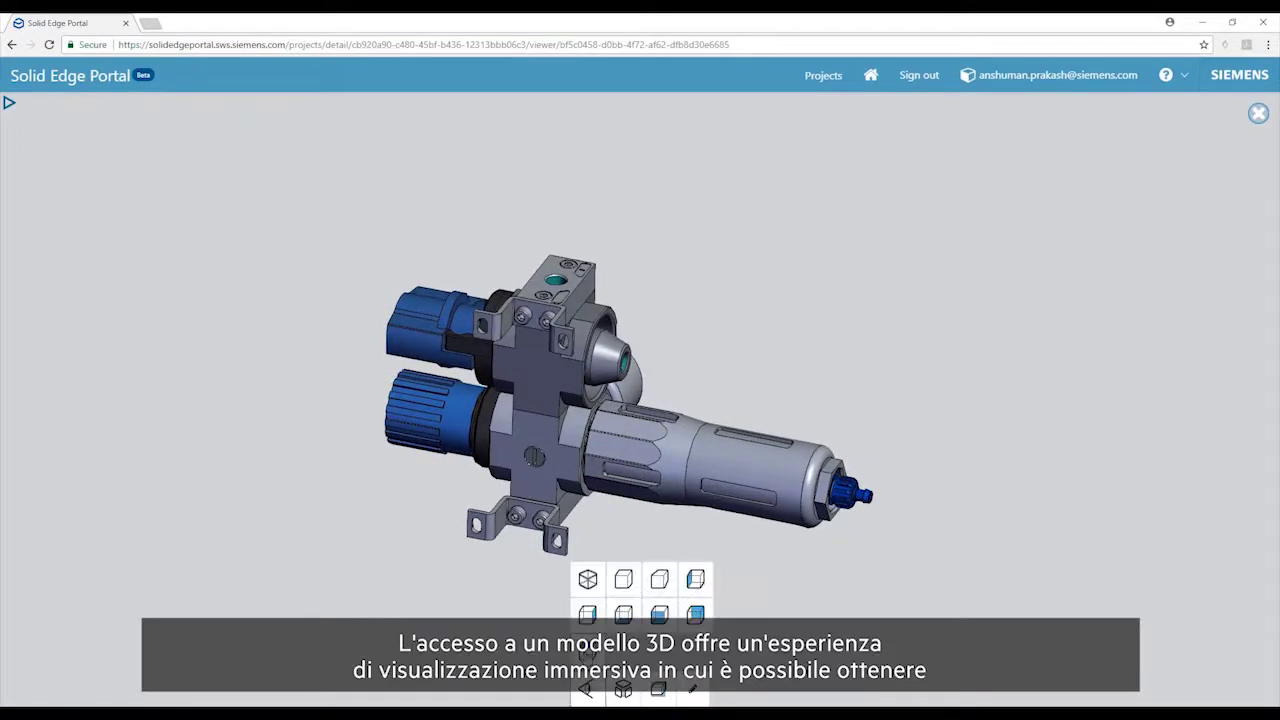
left_click(695, 579)
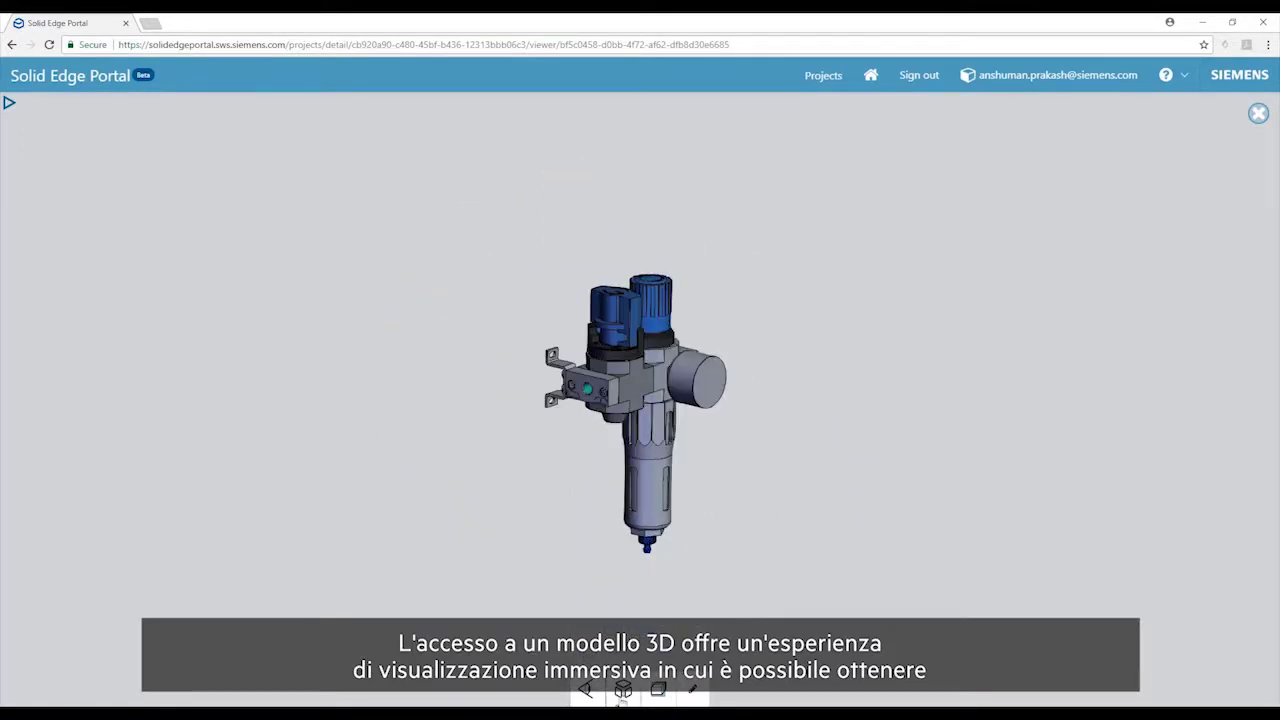
Step: Explode the assembly and sweep a horizontal section plane down through it
left_click(621, 700)
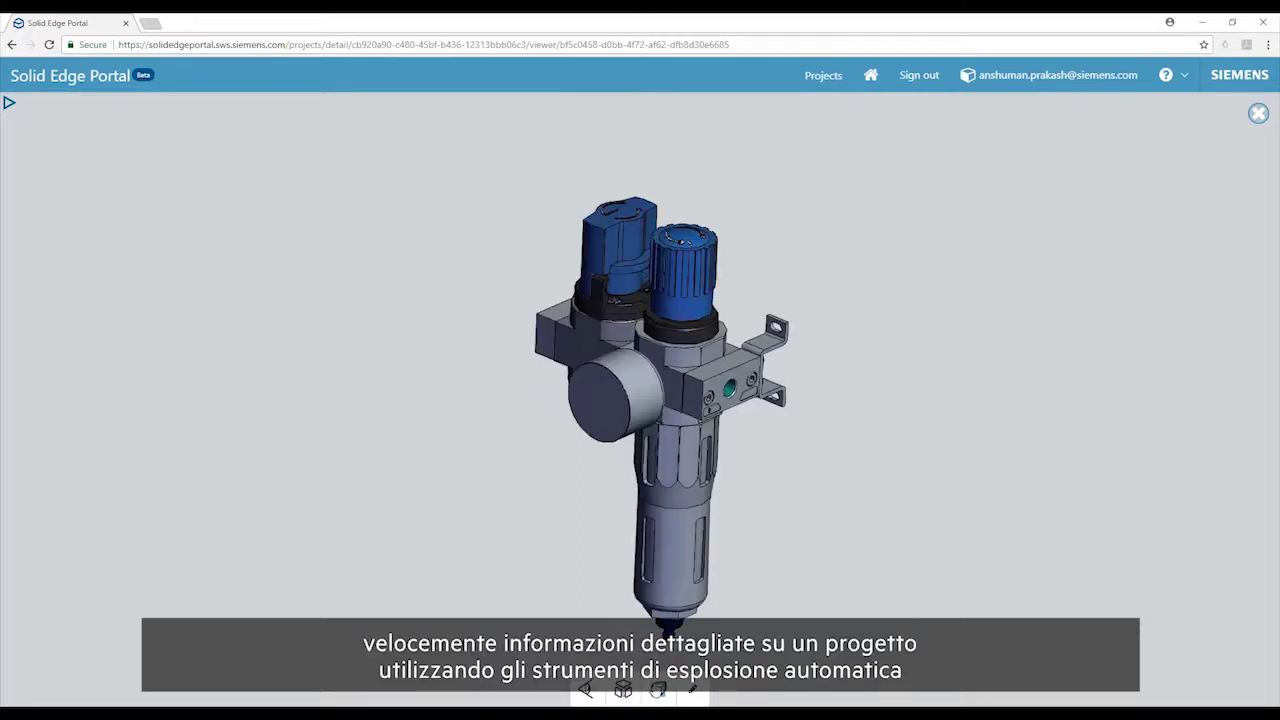
left_click(658, 689)
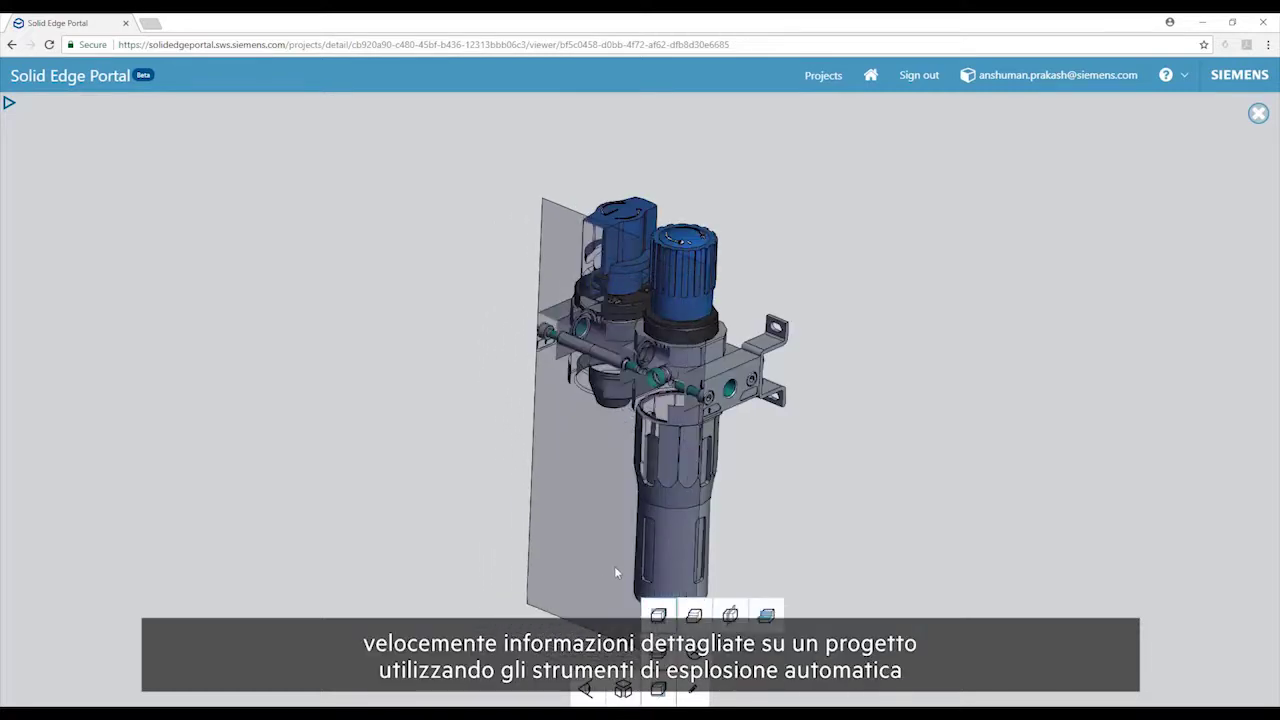
left_click(730, 615)
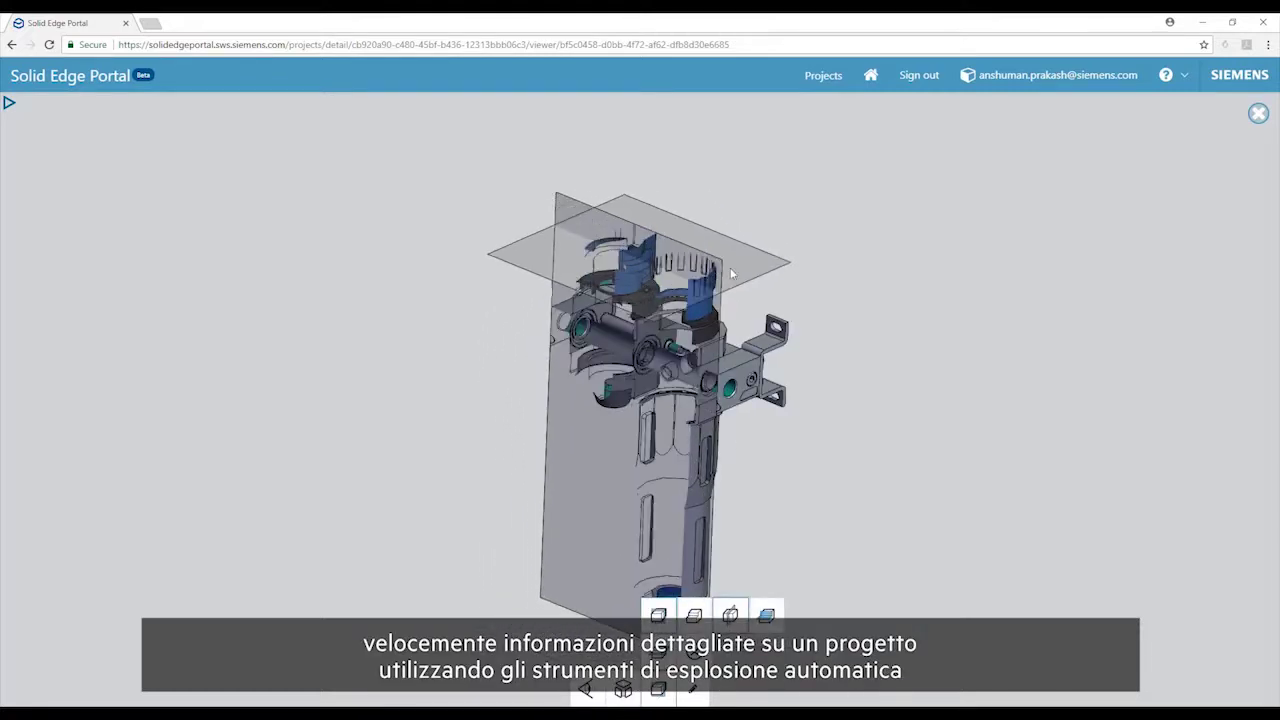
left_click_drag(731, 273, 694, 625)
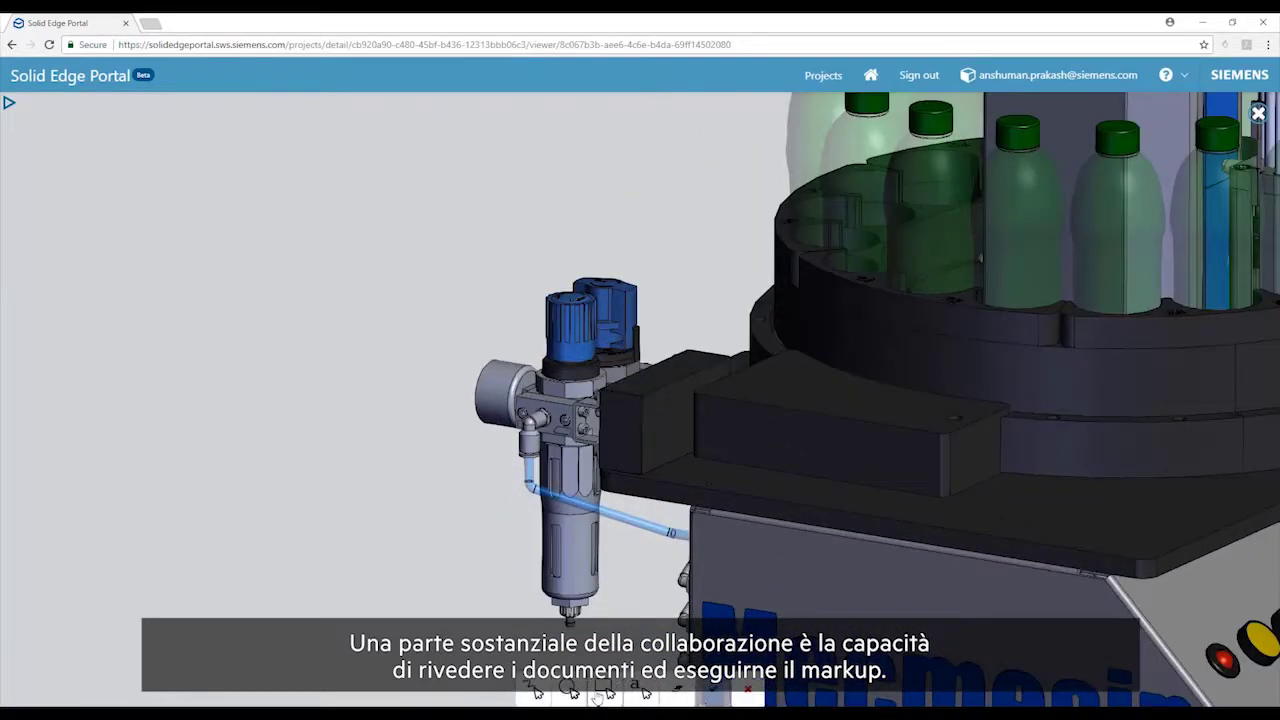
Step: Box the blue tube, add a recolour note, and save it as Markup_01
left_click_drag(702, 565, 706, 560)
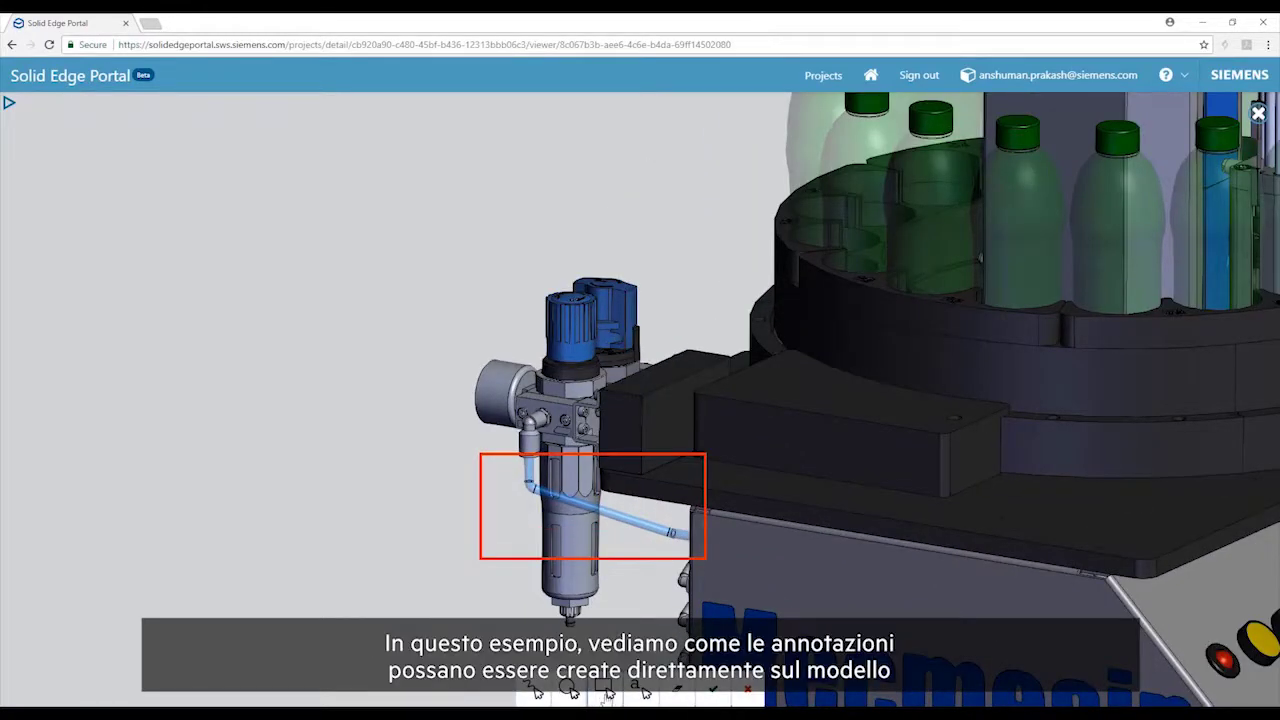
left_click(322, 486)
type("Please change the color of the pre-formed tube.")
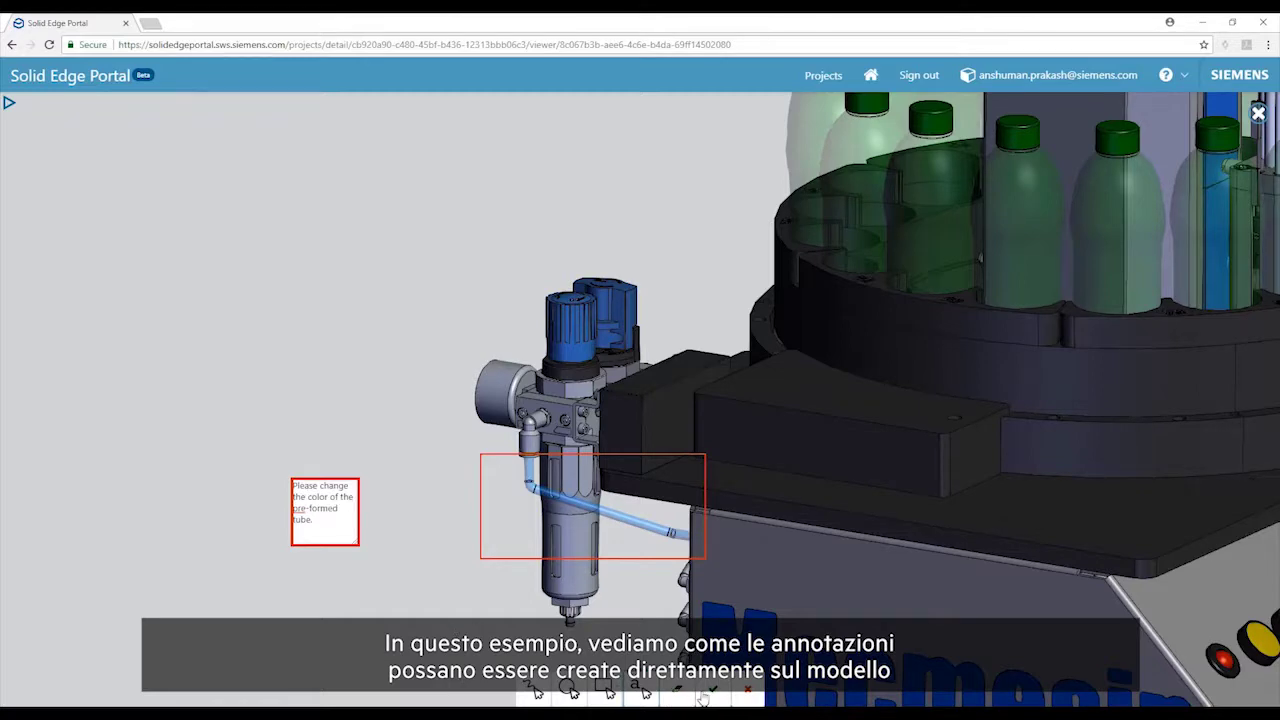
left_click(703, 697)
type("01")
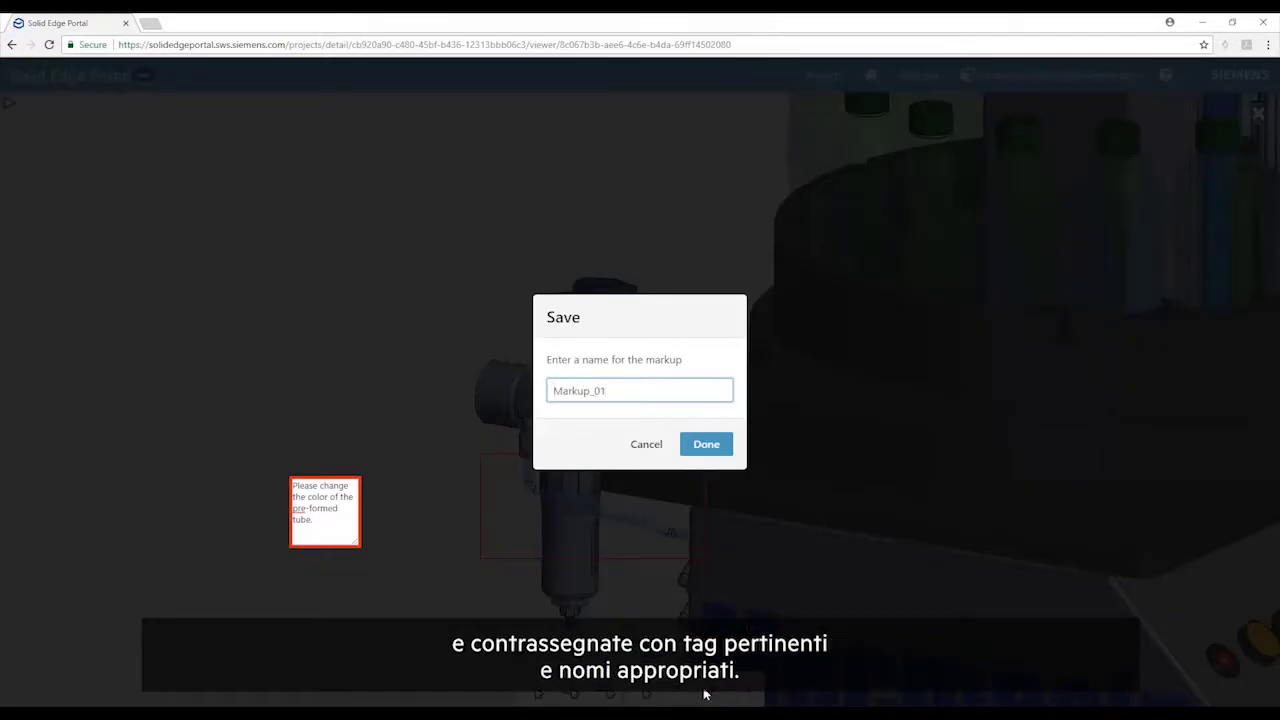
left_click(706, 445)
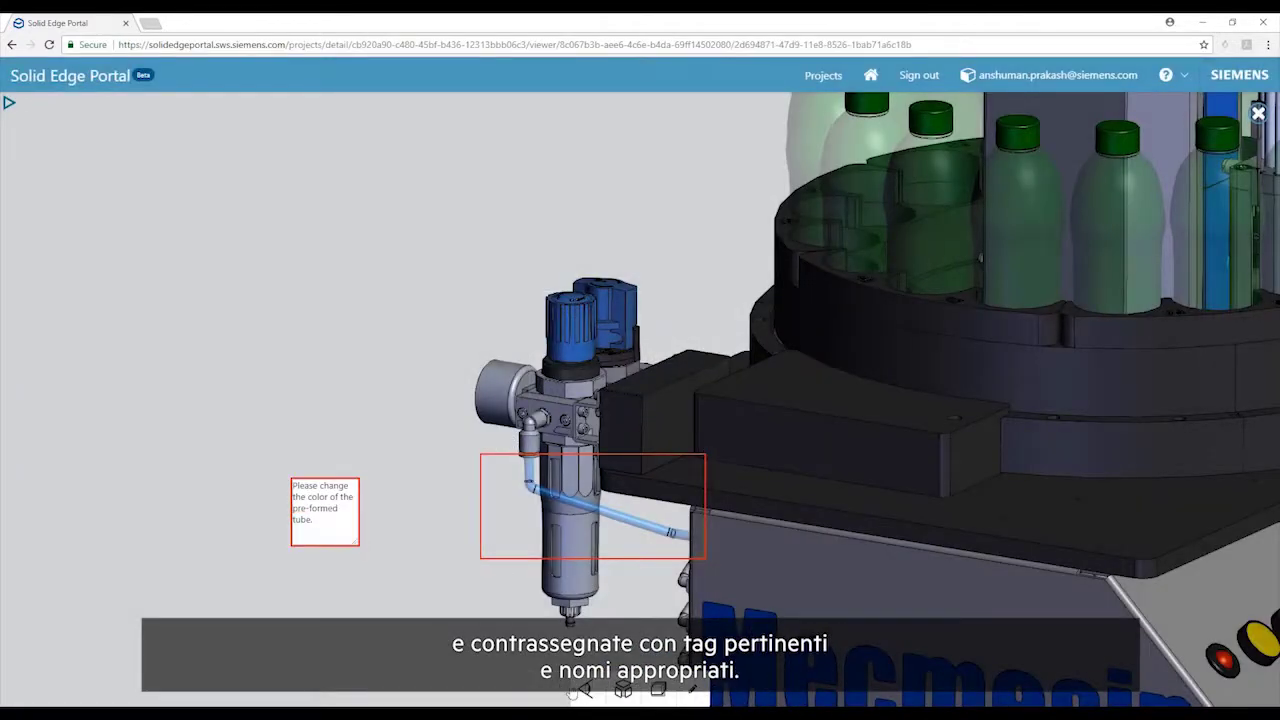
Step: Switch to top view and restore the saved Markup_01 view
left_click(623, 690)
left_click(623, 580)
left_click(9, 104)
left_click(50, 154)
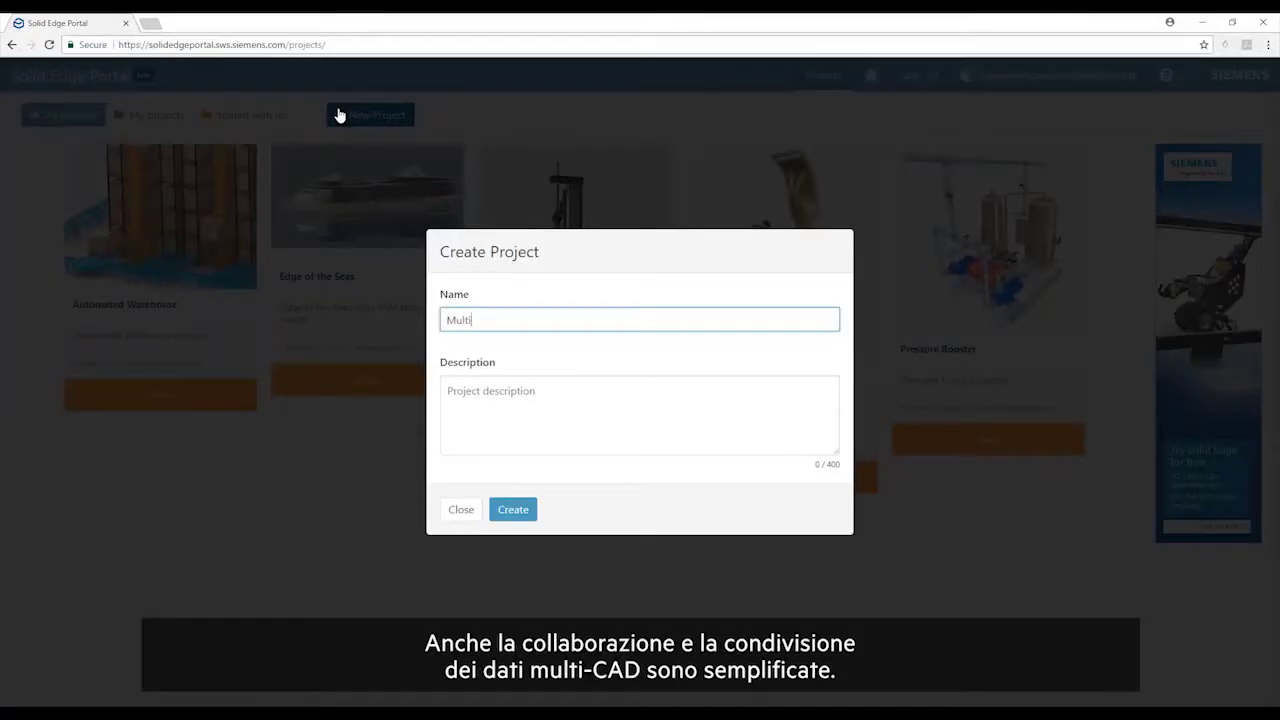
Step: Create the Multi-CAD project with a description and upload all six CAD files
key("Tab")
type("This project contains multi-CAD data")
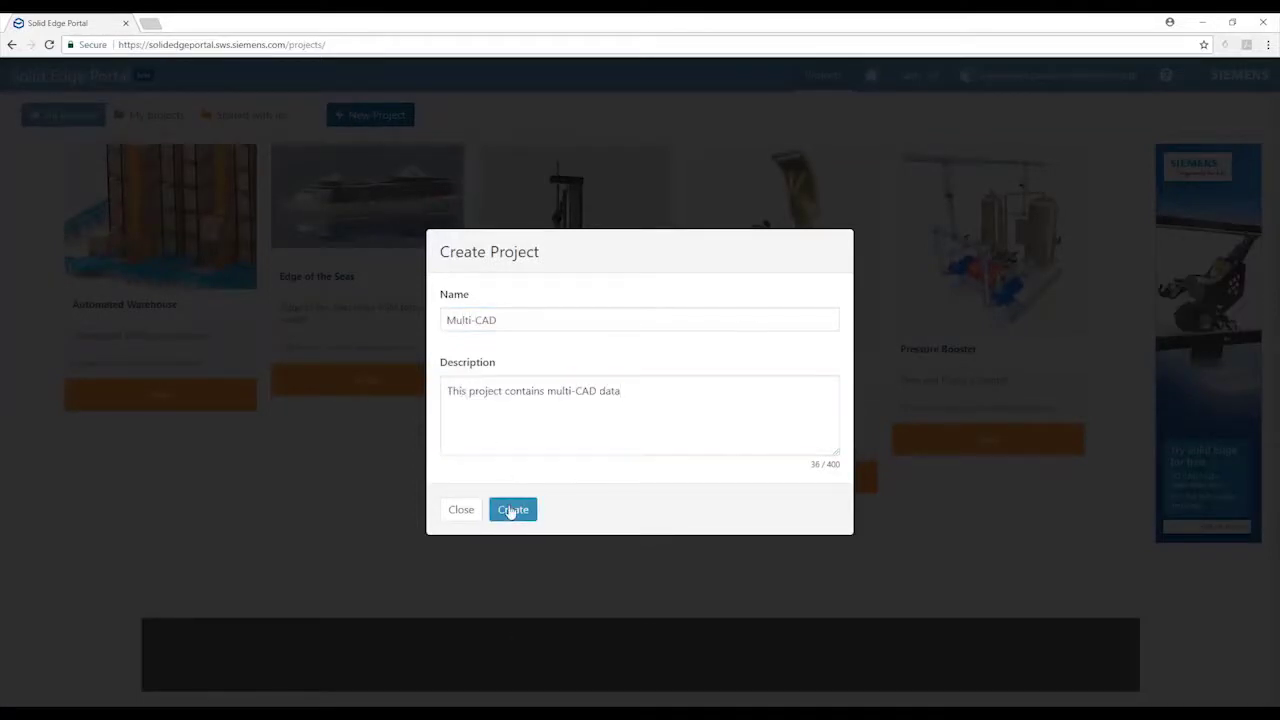
left_click(511, 509)
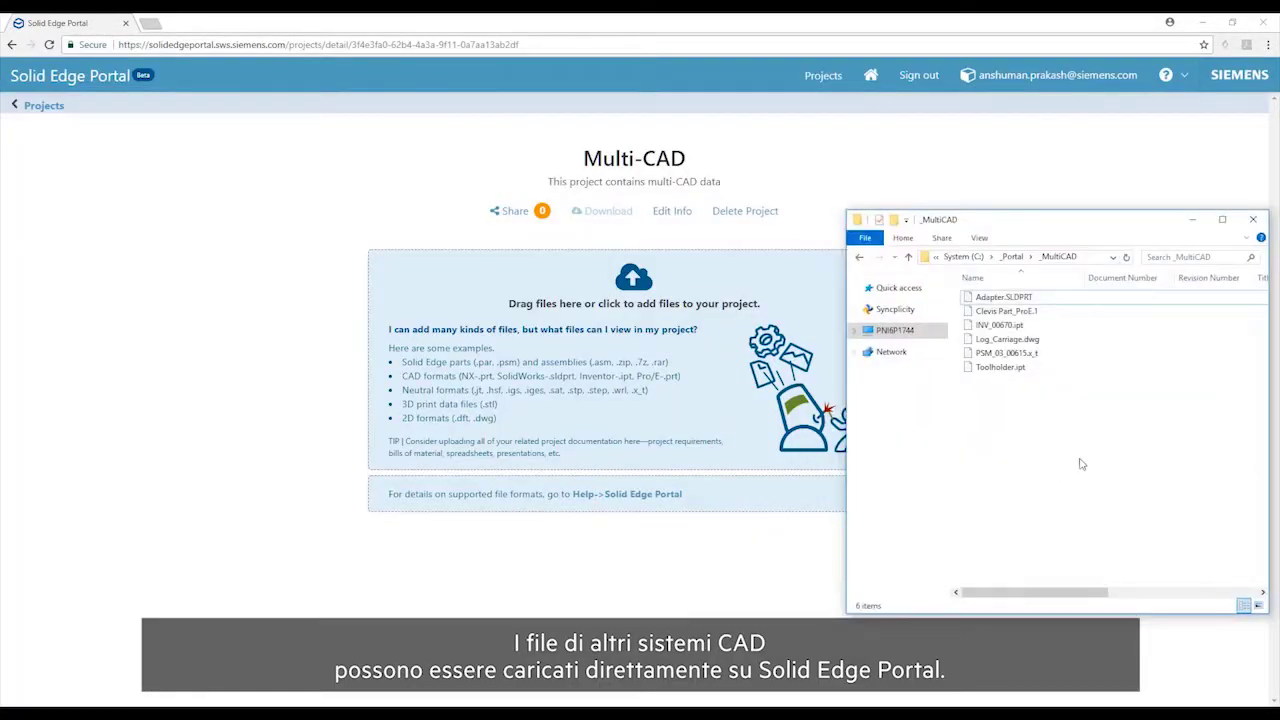
key("ctrl+a")
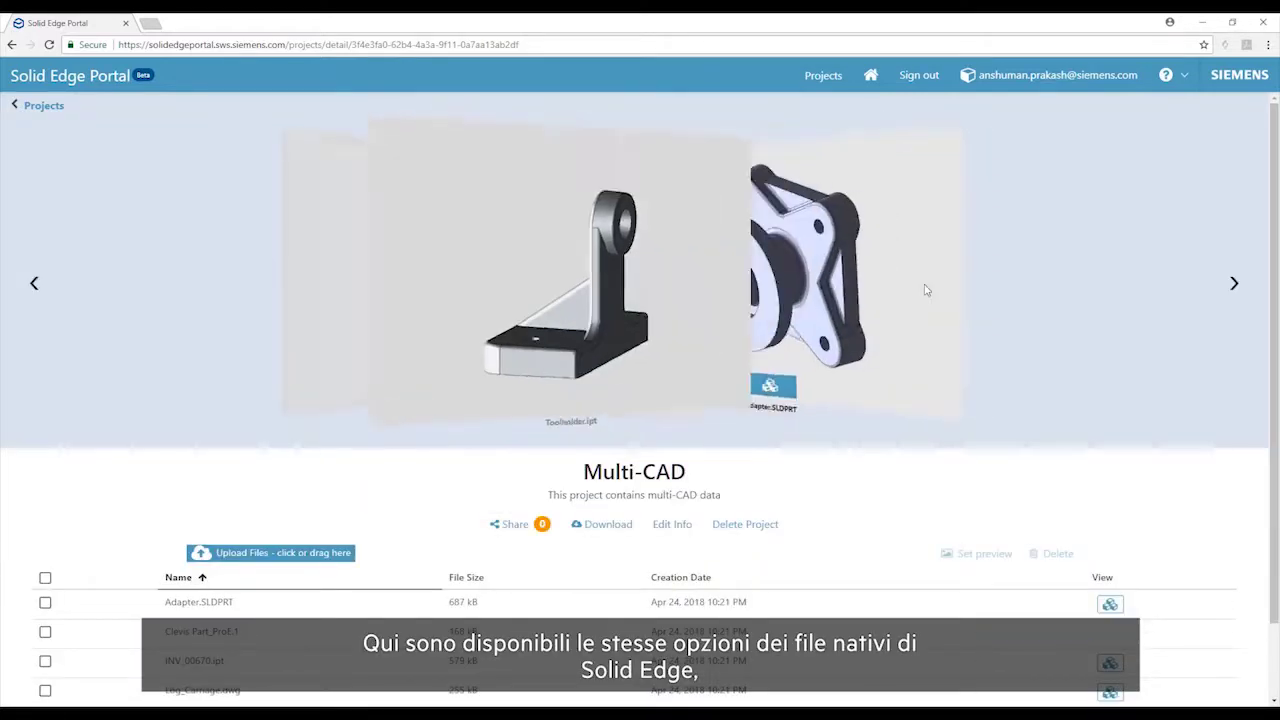
Step: Preview Adapter.SLDPRT in the 3D viewer and cut it with a section plane
left_click(630, 408)
left_click(641, 690)
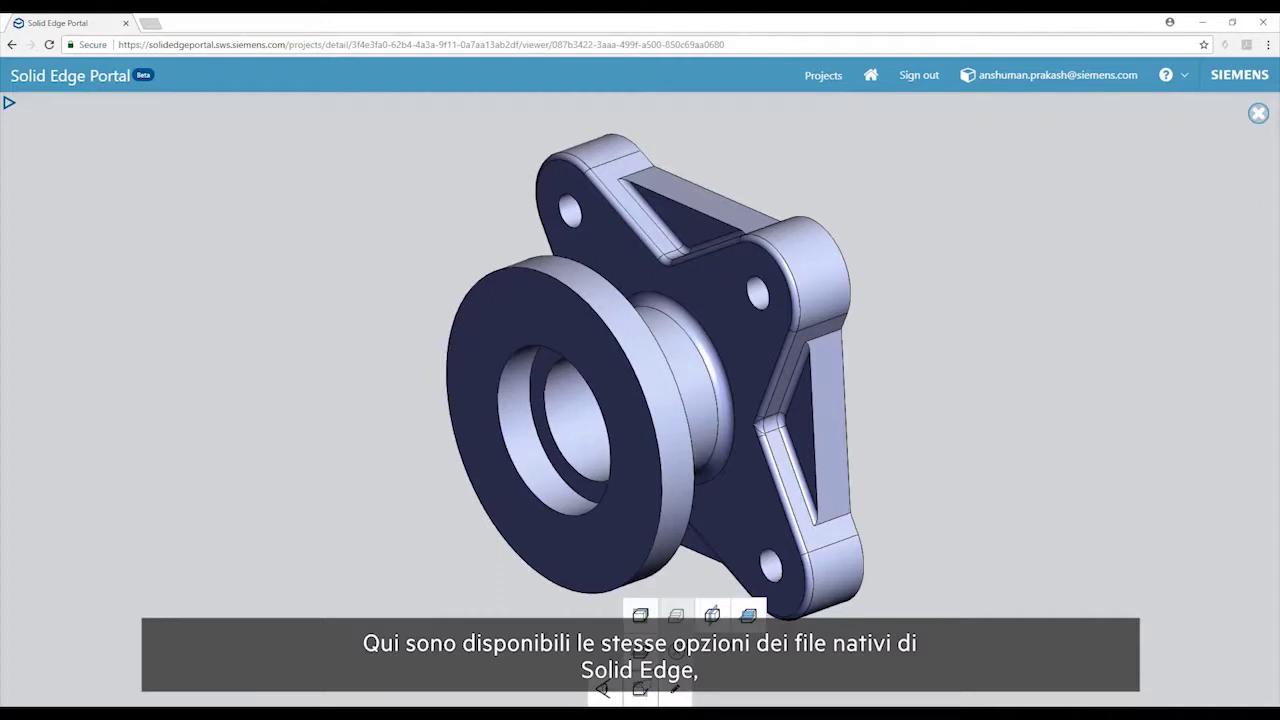
left_click(740, 612)
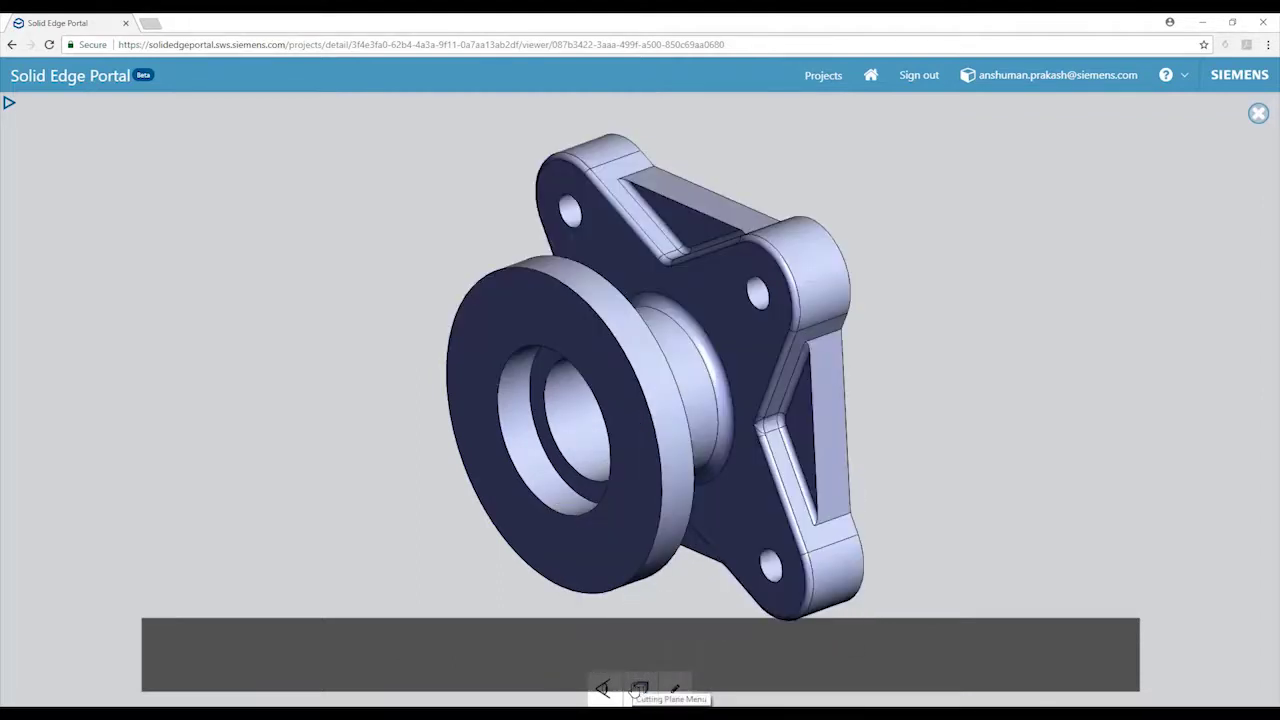
Step: Share the Multi-CAD project with View and Download access
left_click(825, 80)
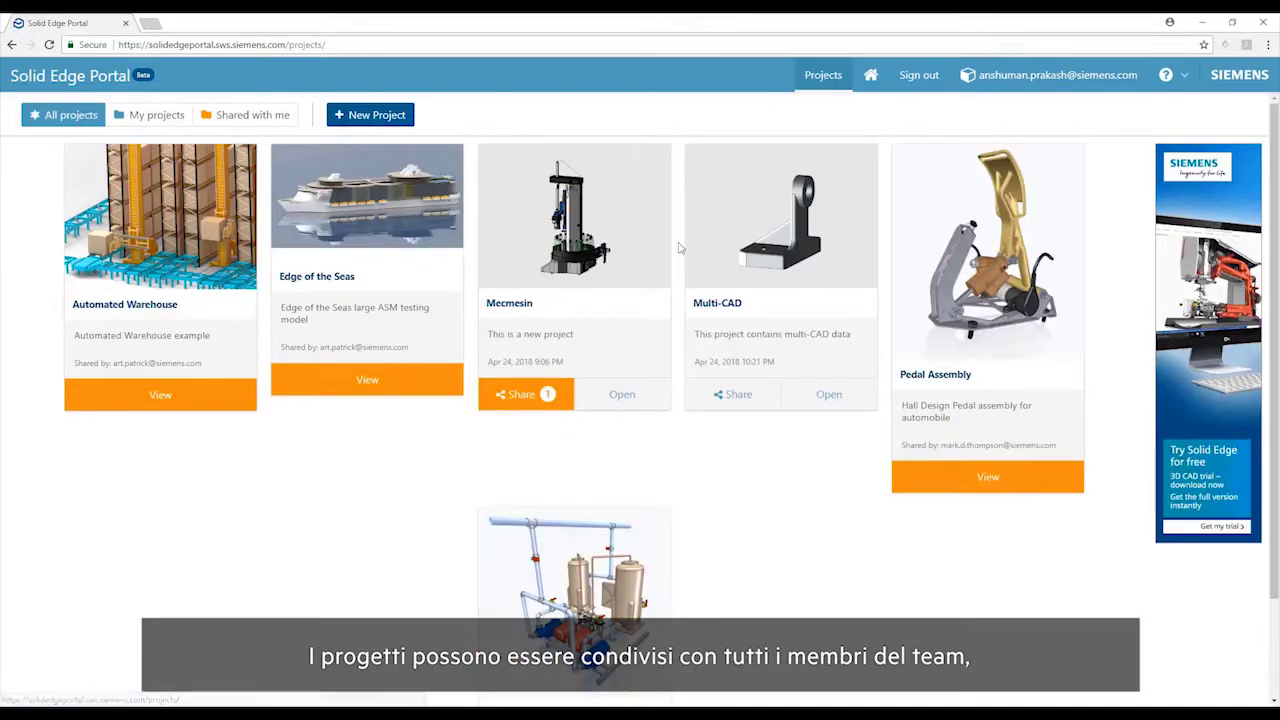
left_click(748, 400)
left_click(654, 176)
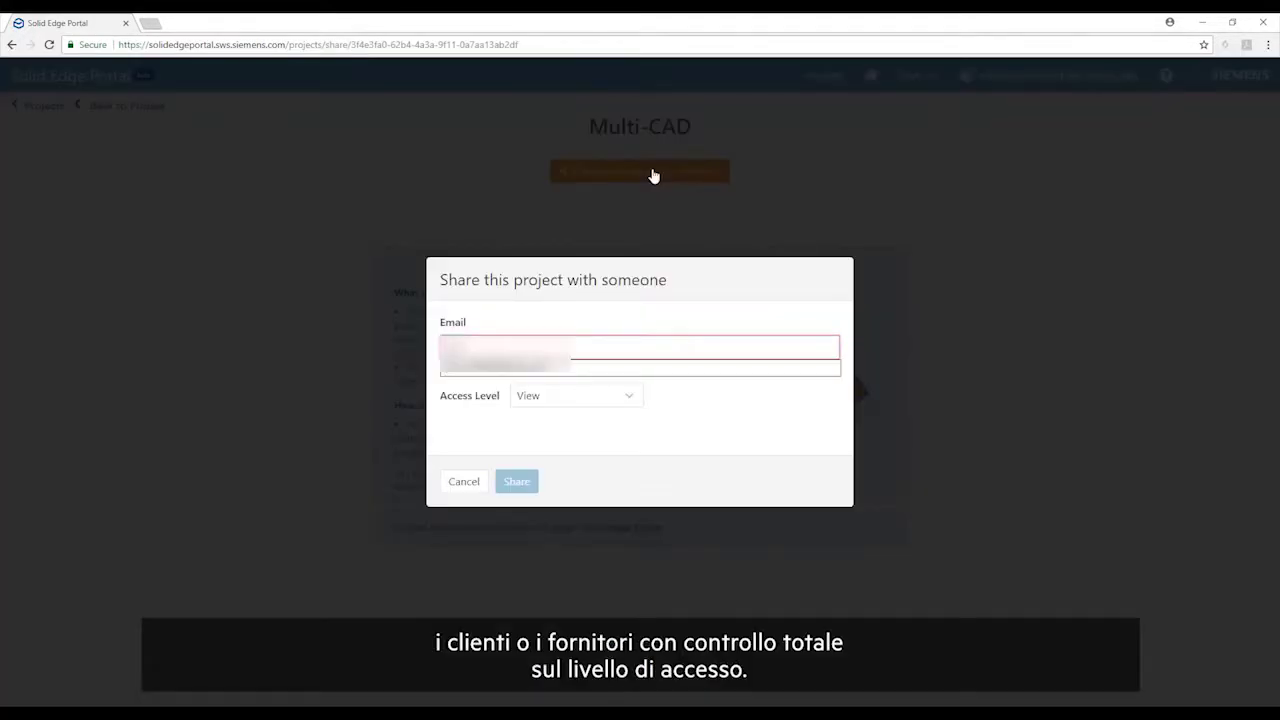
left_click(628, 396)
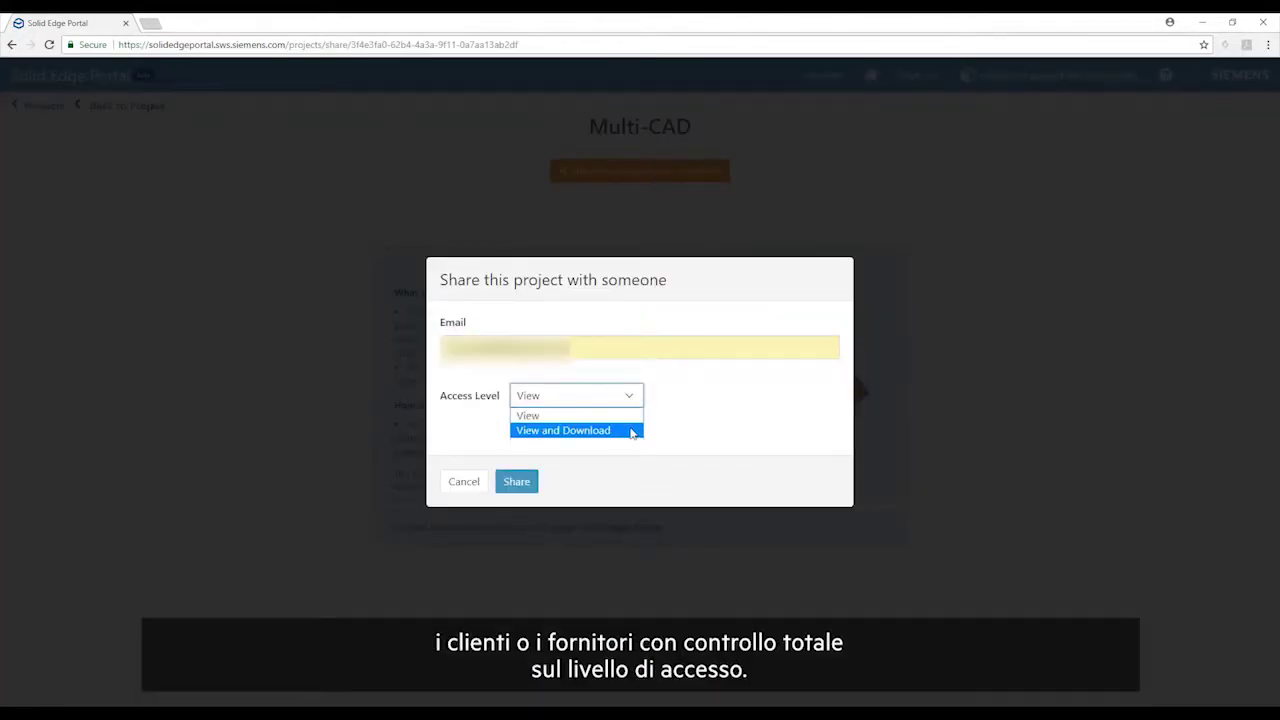
left_click(631, 431)
left_click(516, 481)
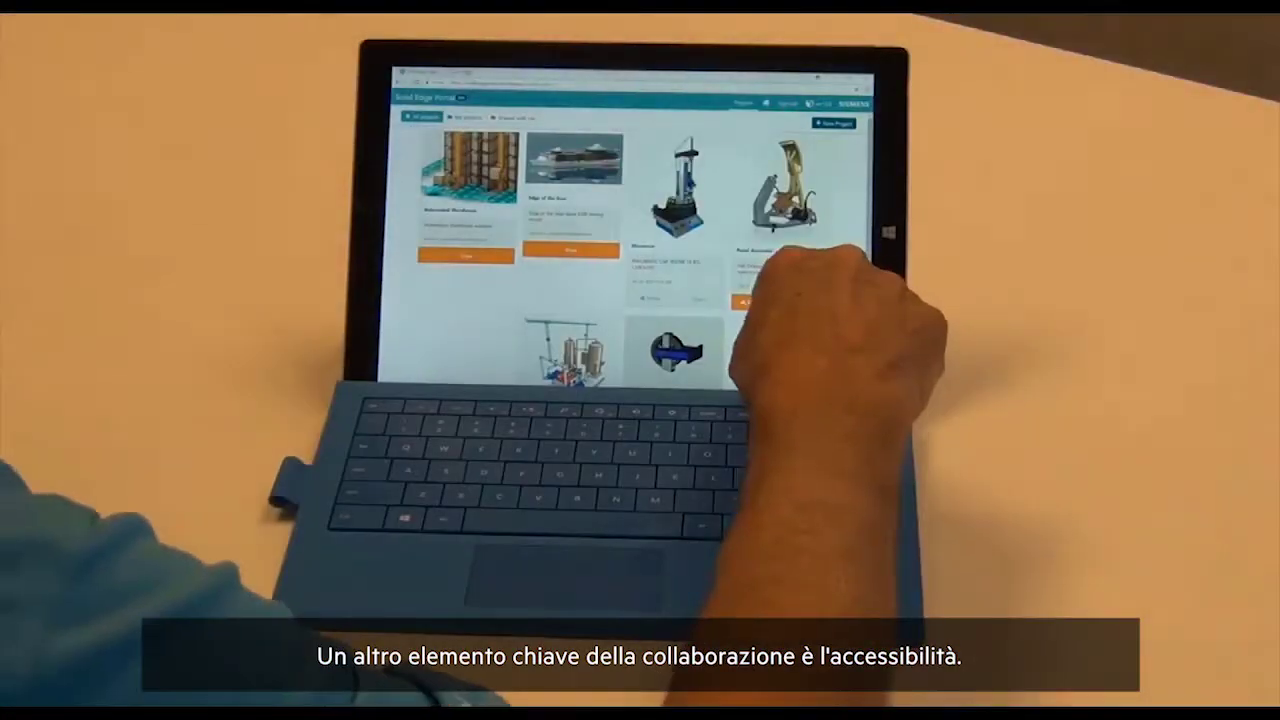
Step: Open the Mecmesin project card on the tablet and load its valve assembly in the 3D viewer
left_click(800, 160)
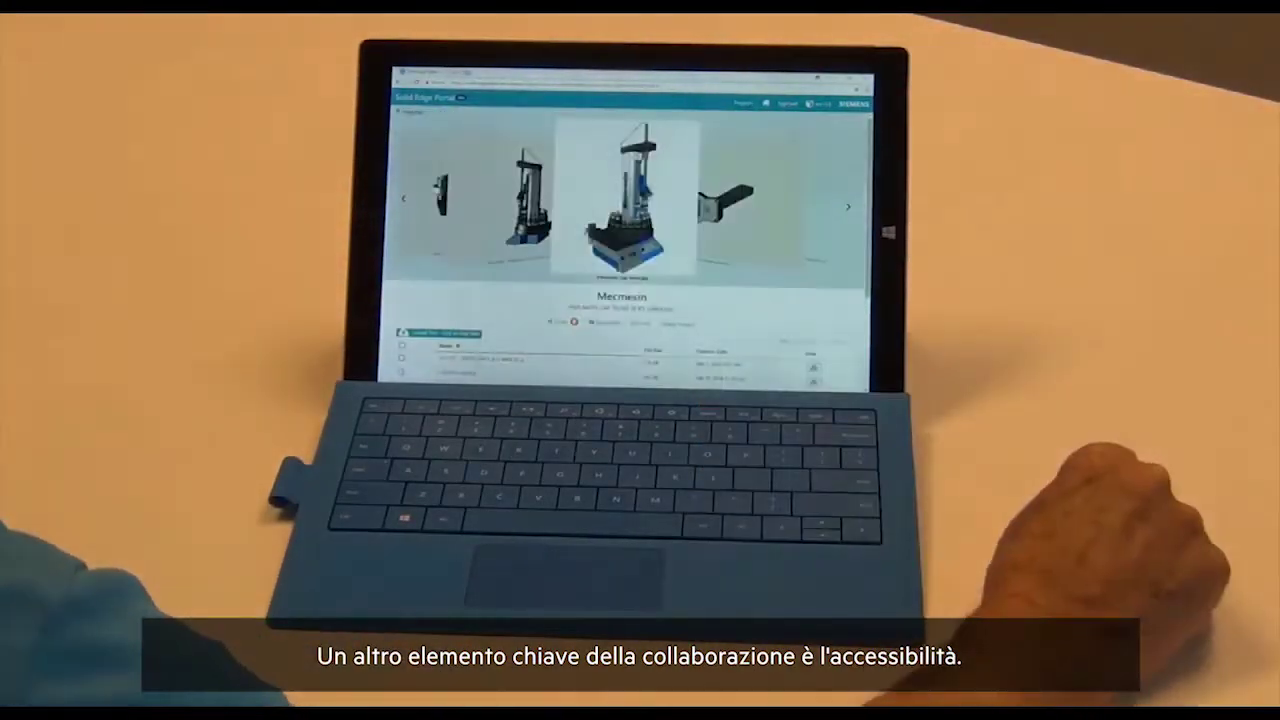
left_click_drag(857, 229, 450, 280)
left_click(455, 205)
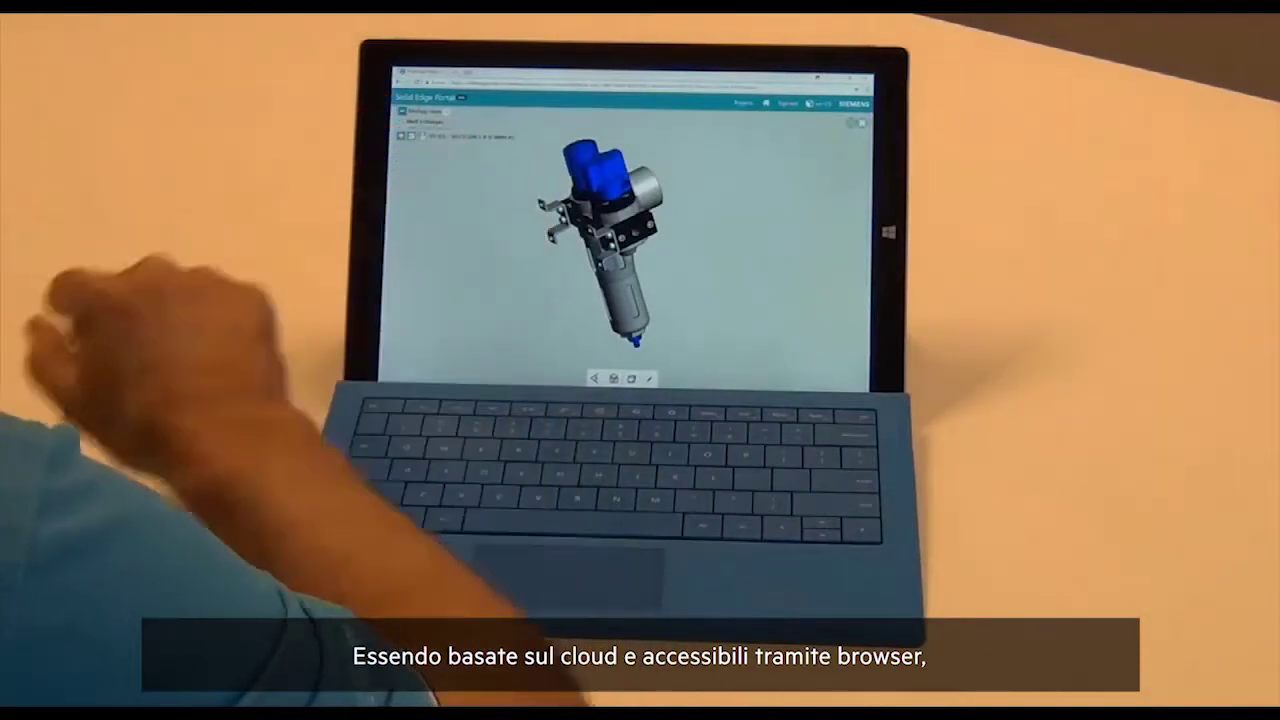